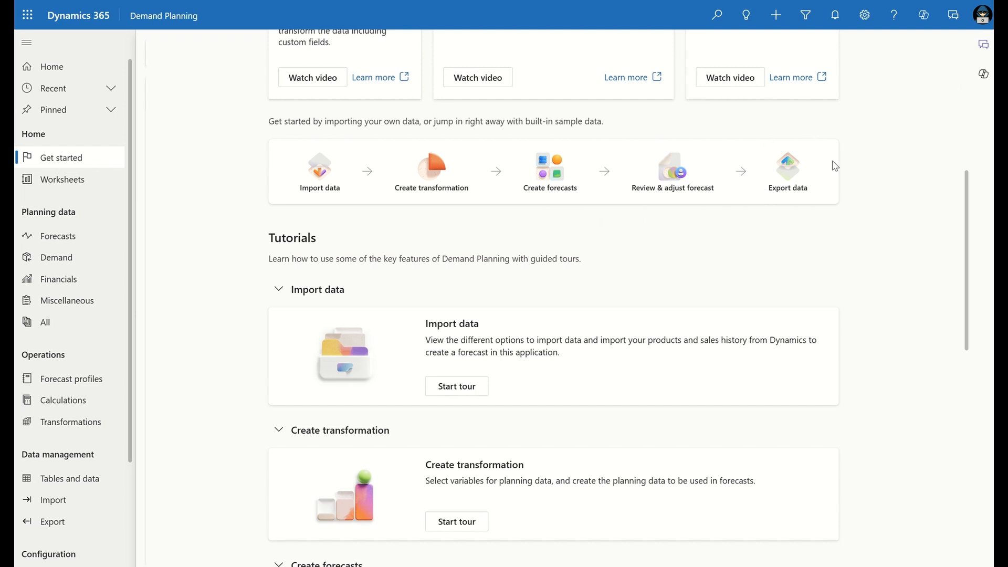
Open the forecast profile "My: Monthly Explained - Ext Signals 1X" and view its forecast model.
scroll(782, 201, up, 1)
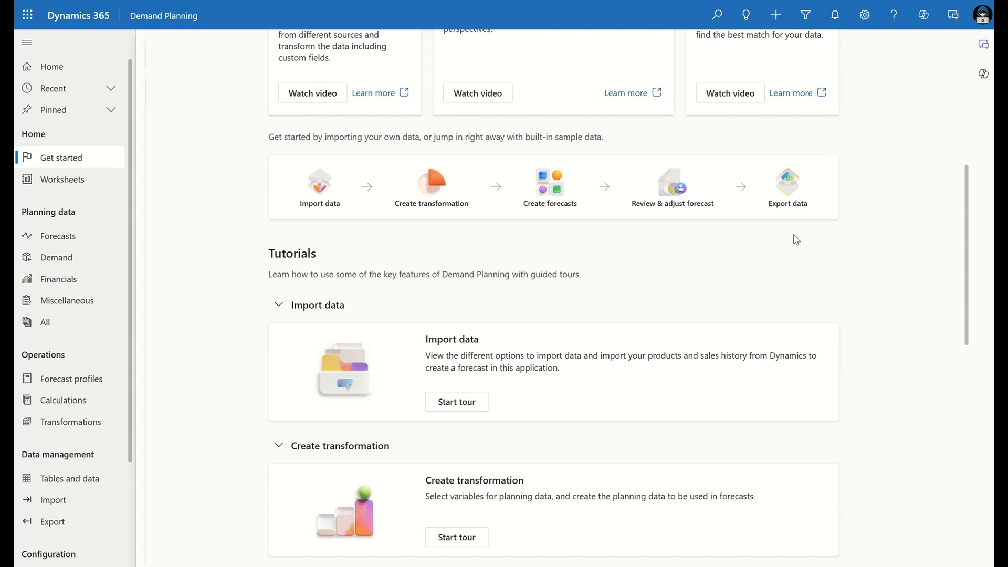
scroll(797, 240, up, 1)
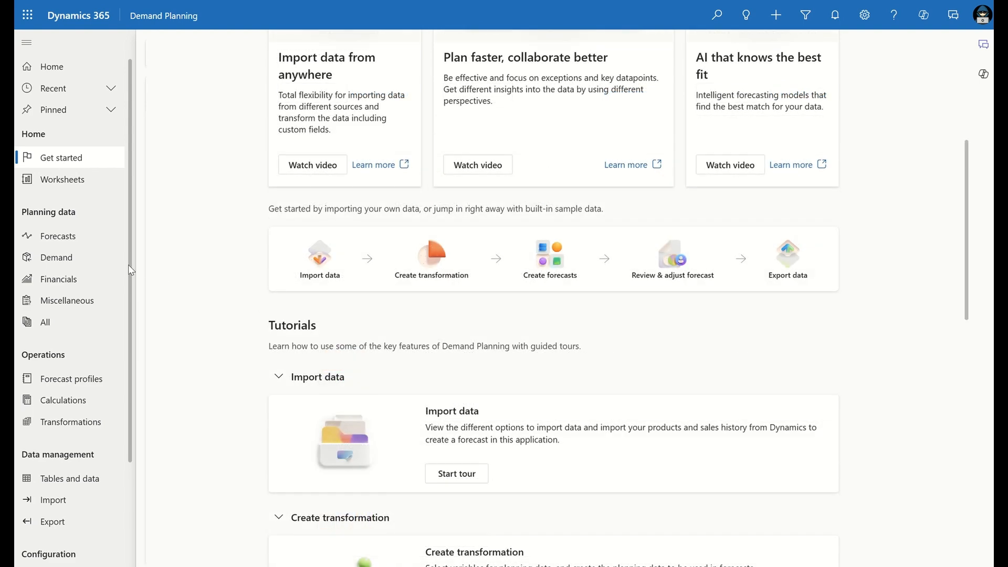
drag(131, 263, 128, 387)
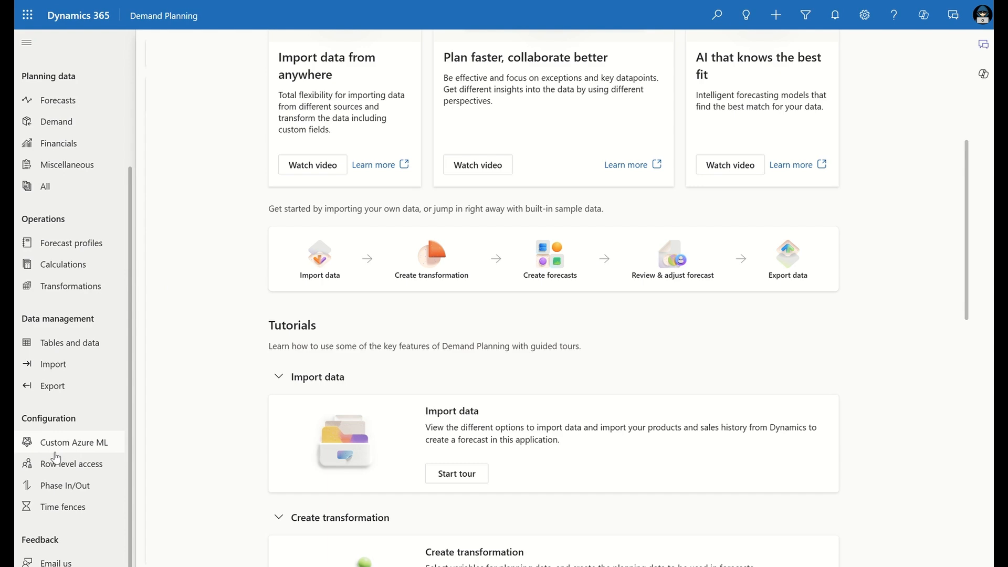
click(92, 250)
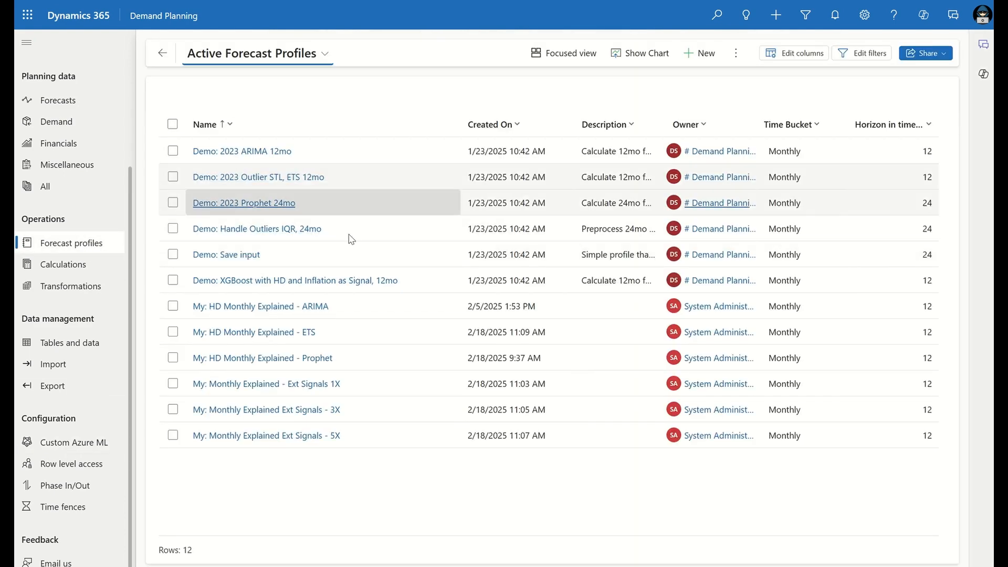
click(308, 391)
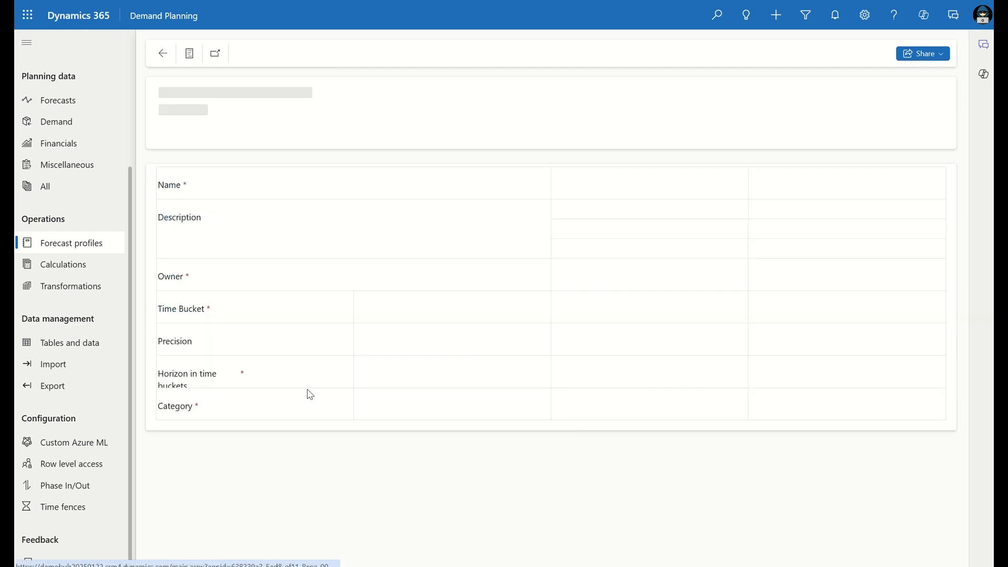
click(396, 142)
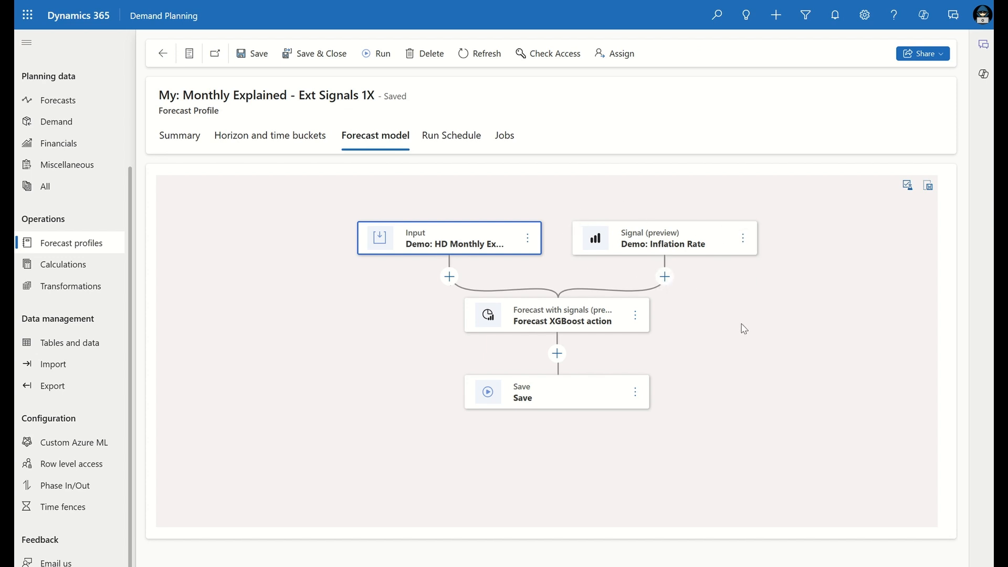
Open the shared worksheet "My Ext Signals - compare" and examine its timeline and a Jun 2025 time series value.
click(62, 180)
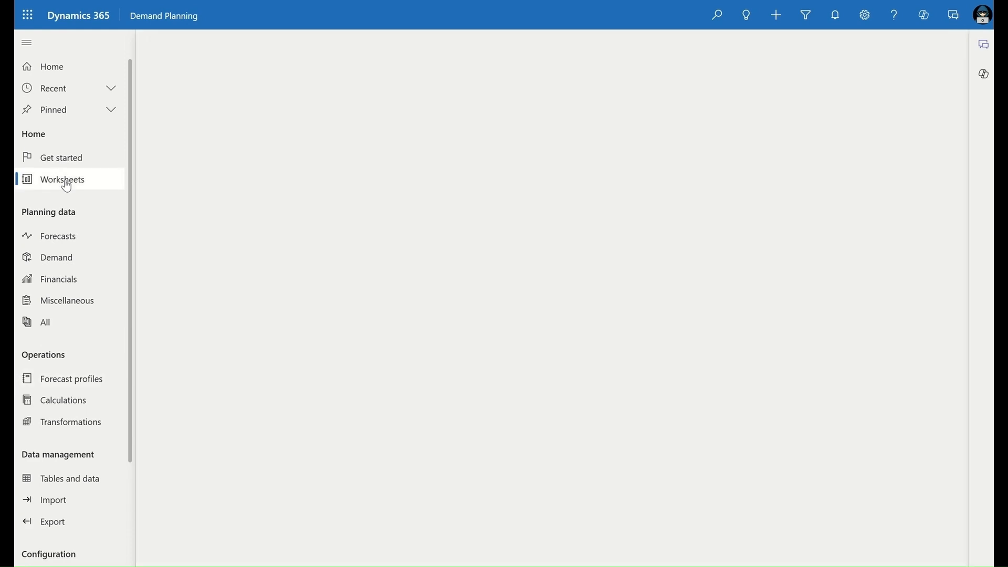
click(247, 156)
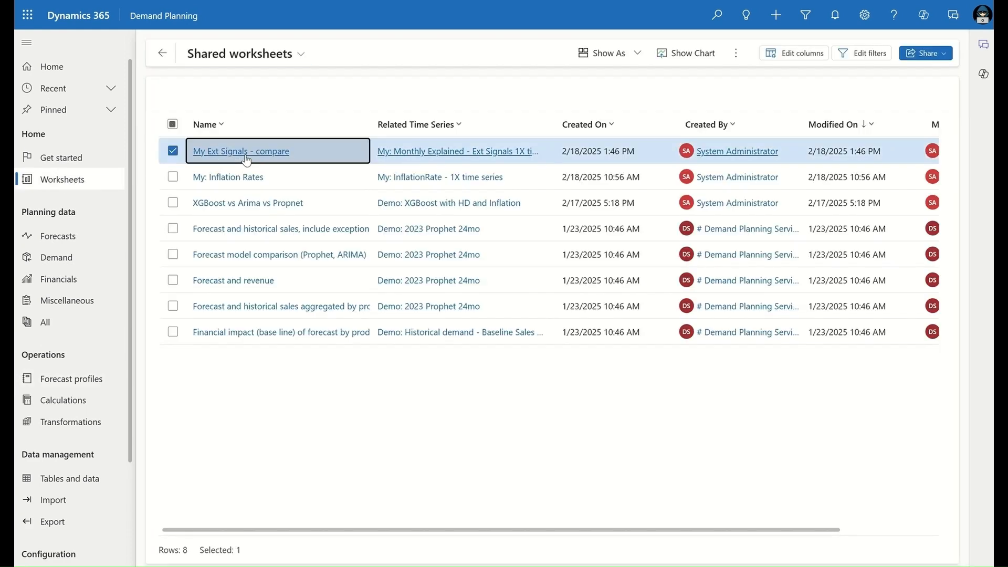
click(246, 156)
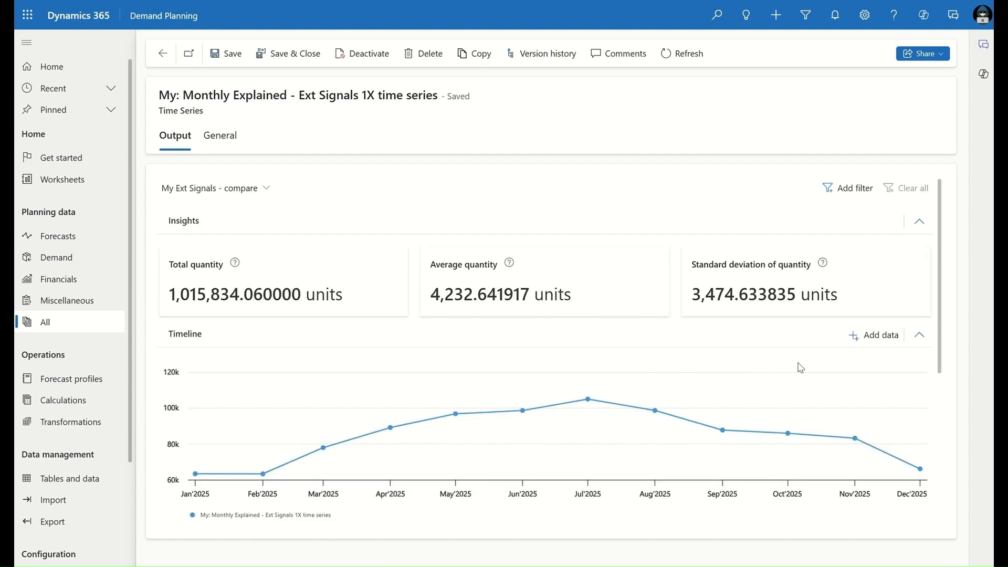
scroll(799, 366, down, 5)
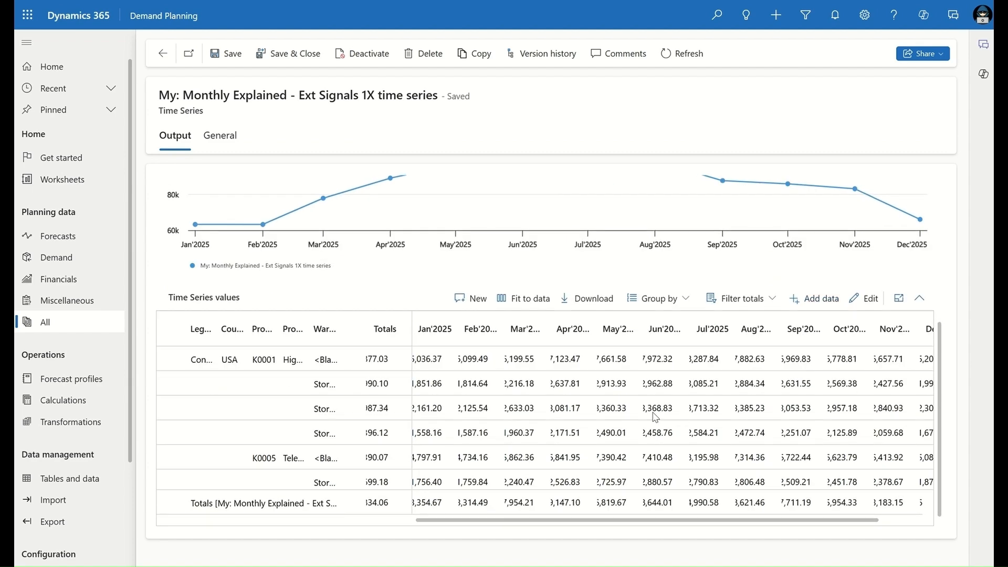
click(655, 414)
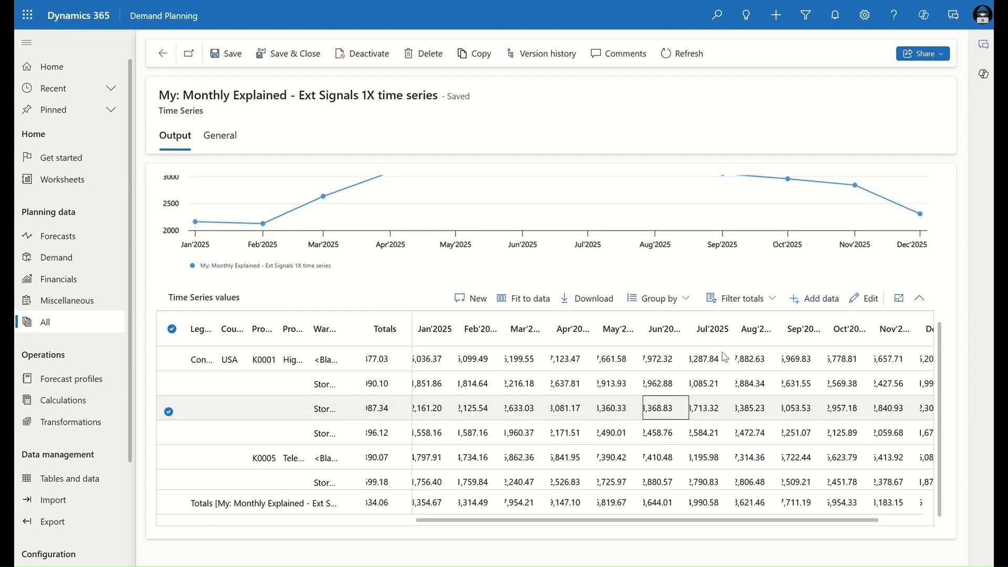
scroll(725, 357, up, 3)
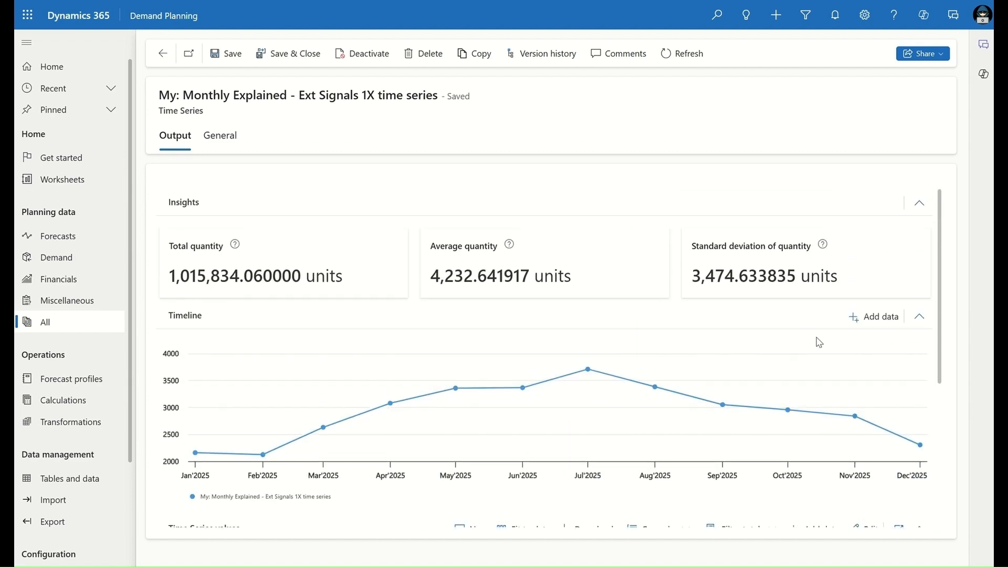
Add the "My: HD Monthly Explained - ARIMA time series" data to the worksheet's timeline for comparison.
click(874, 319)
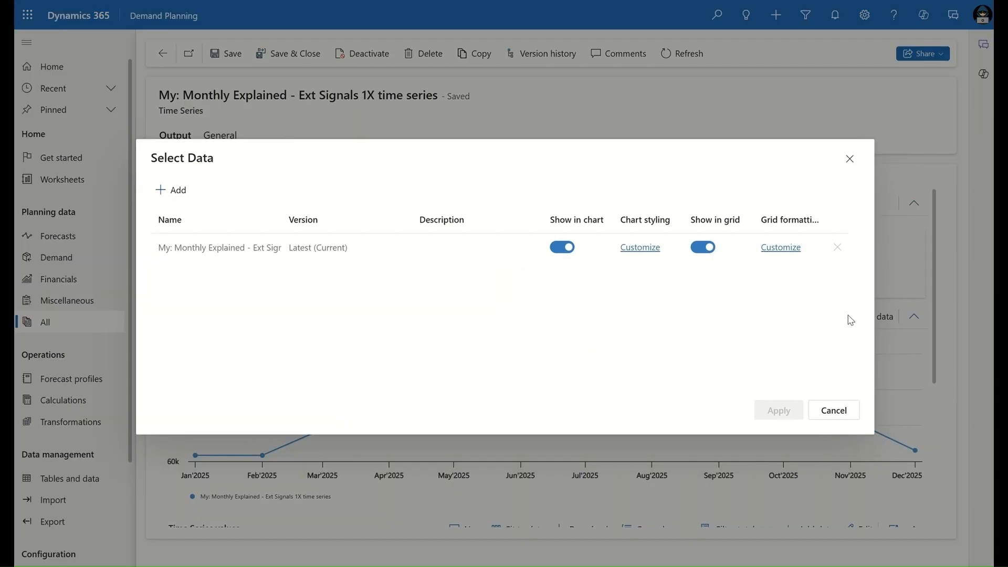
click(177, 190)
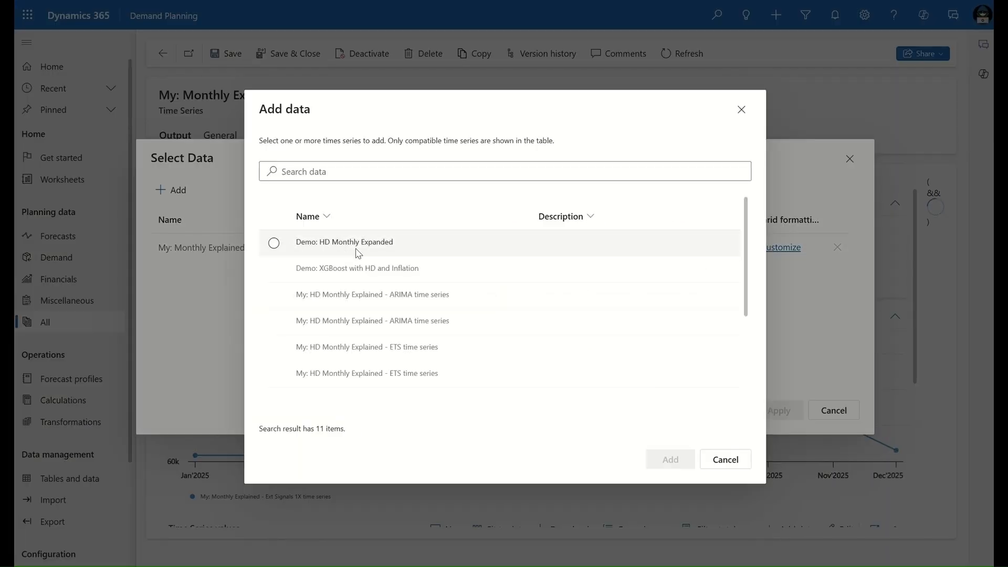
click(416, 304)
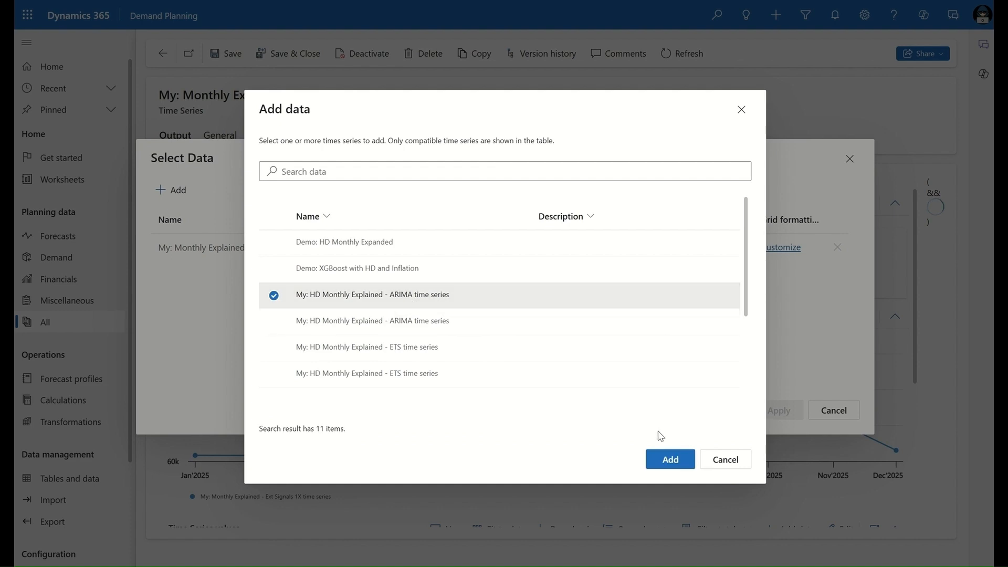
click(669, 458)
click(777, 413)
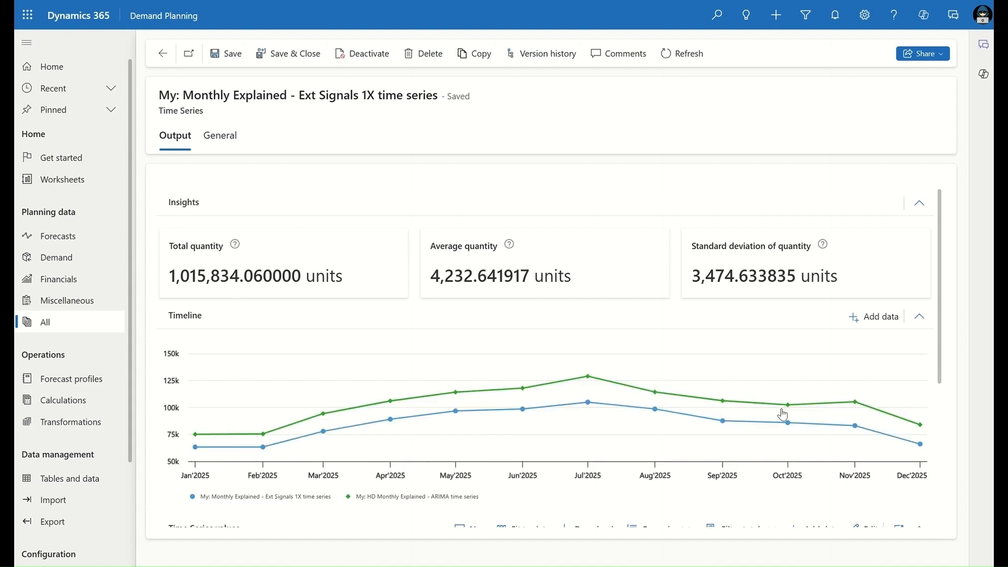
Ask Copilot at the Jul 2025 timeline point for the trends from Feb'25 to Jul'25.
mouse_move(586, 419)
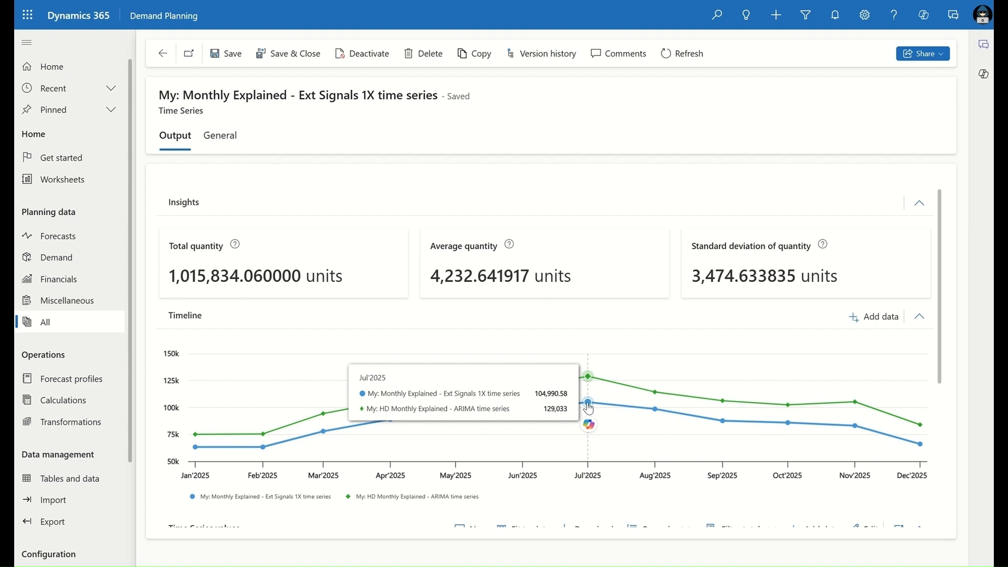
click(589, 423)
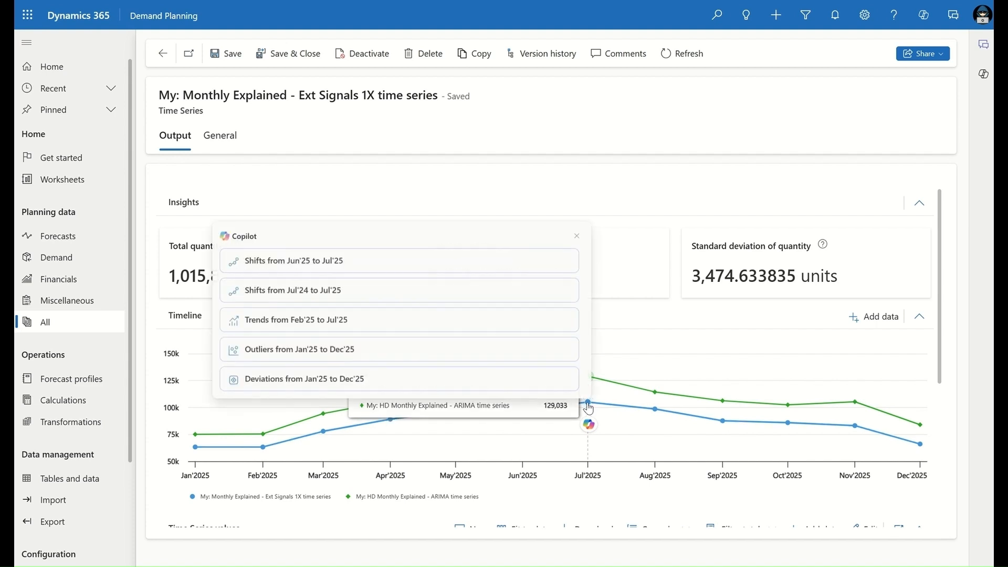
click(299, 322)
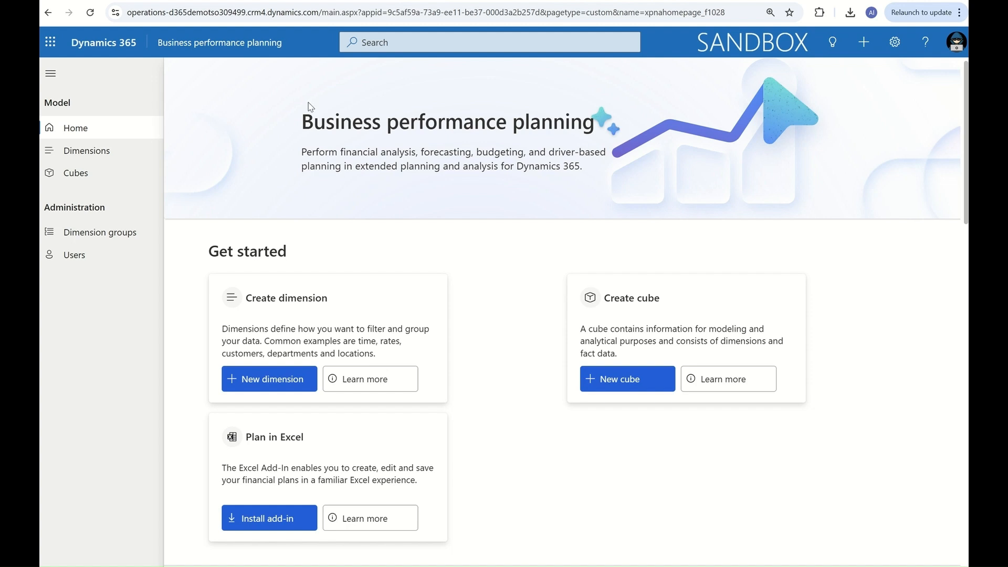
Review the dimensions in Business performance planning, and open the Contosofinancials cube with its data load options.
click(93, 160)
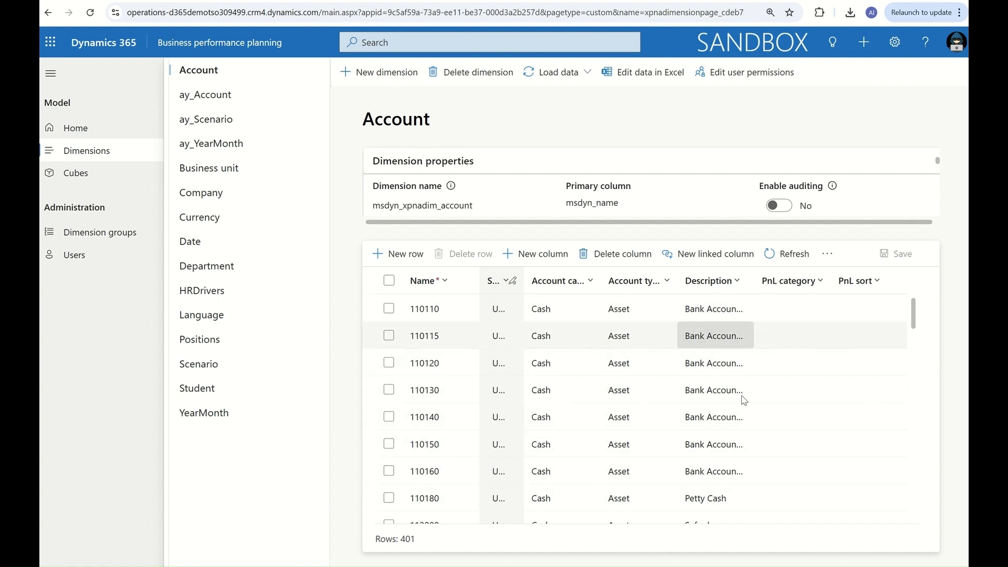
click(76, 173)
click(225, 97)
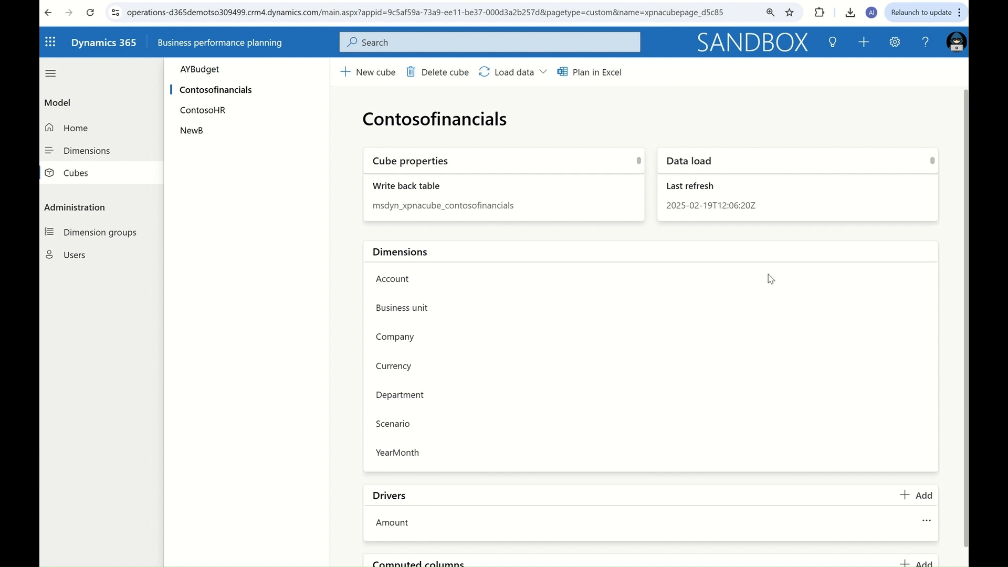
click(543, 74)
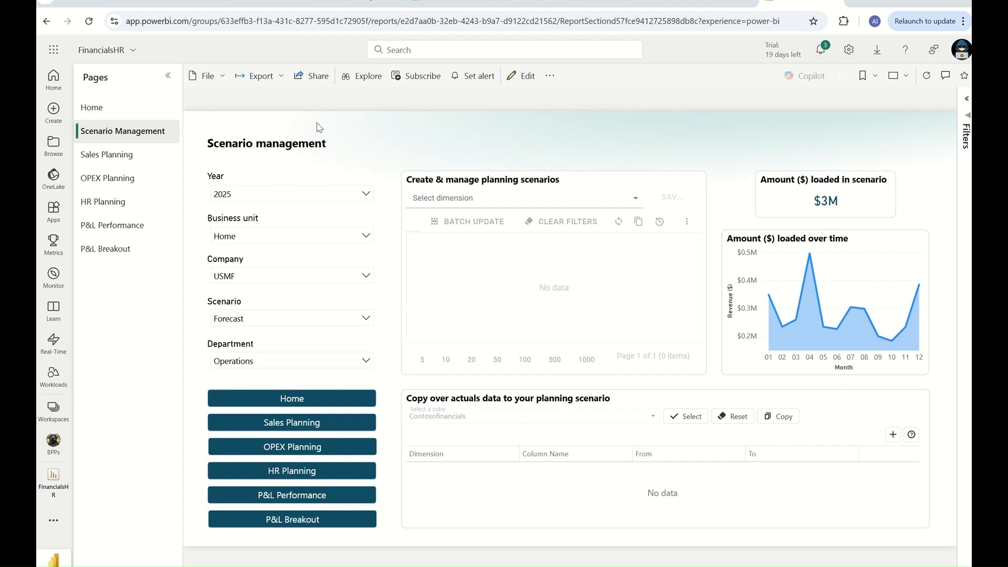
Load the Scenario dimension in the planning scenarios table and add a new row.
click(637, 203)
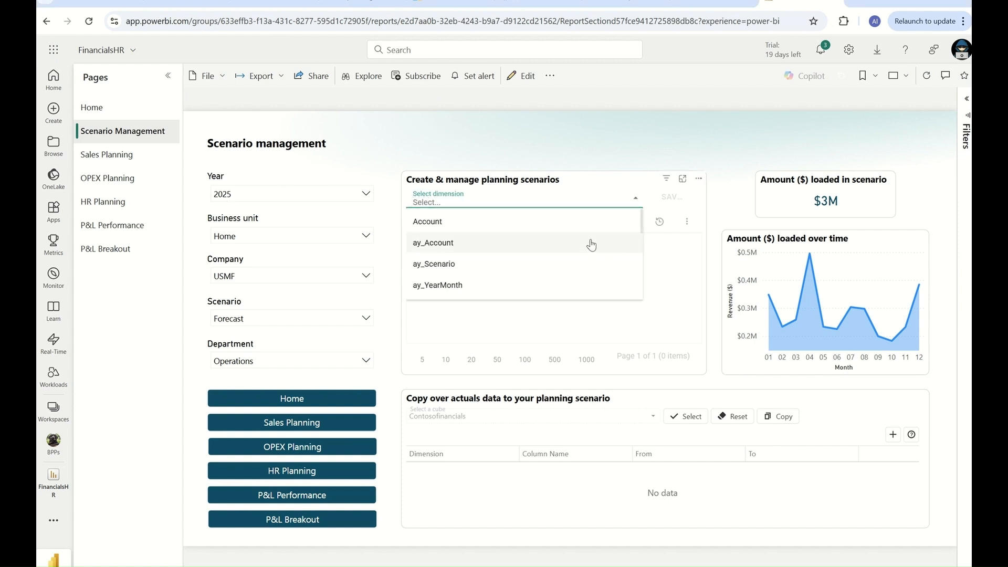
scroll(590, 244, down, 3)
click(604, 273)
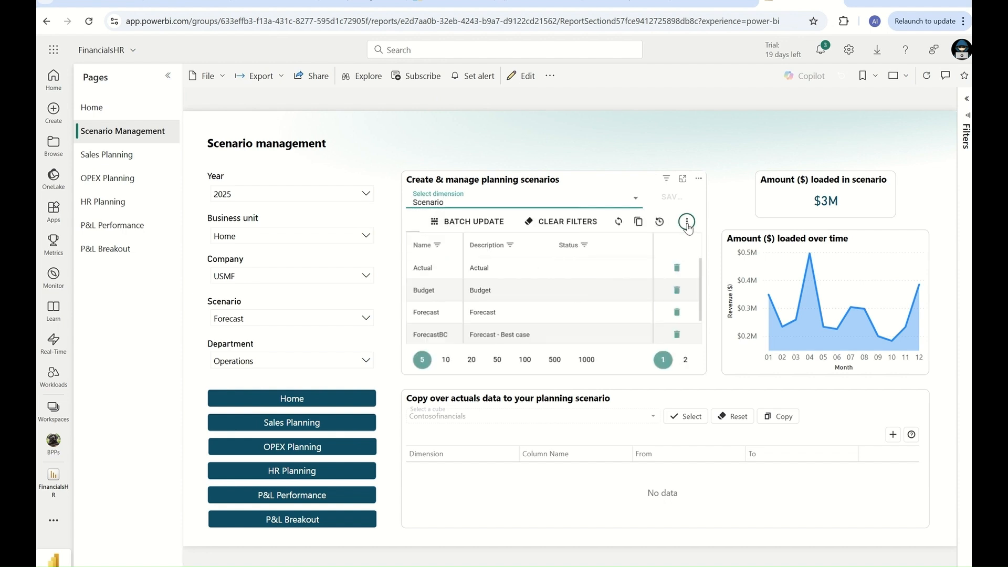
click(686, 223)
click(628, 274)
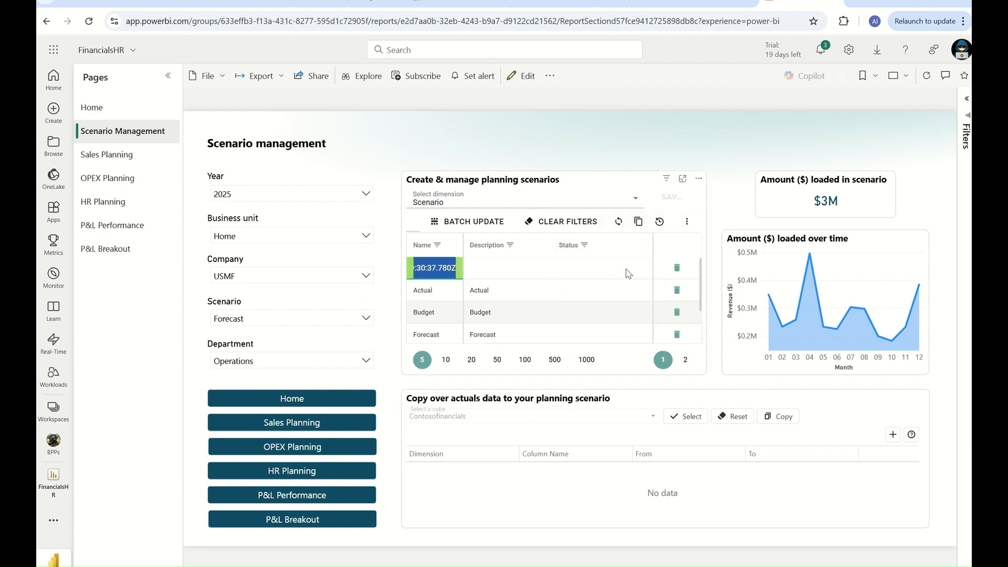
Name the new scenario Forecast2026 with the description Forecast 2026, and save the changes.
text(Fore)
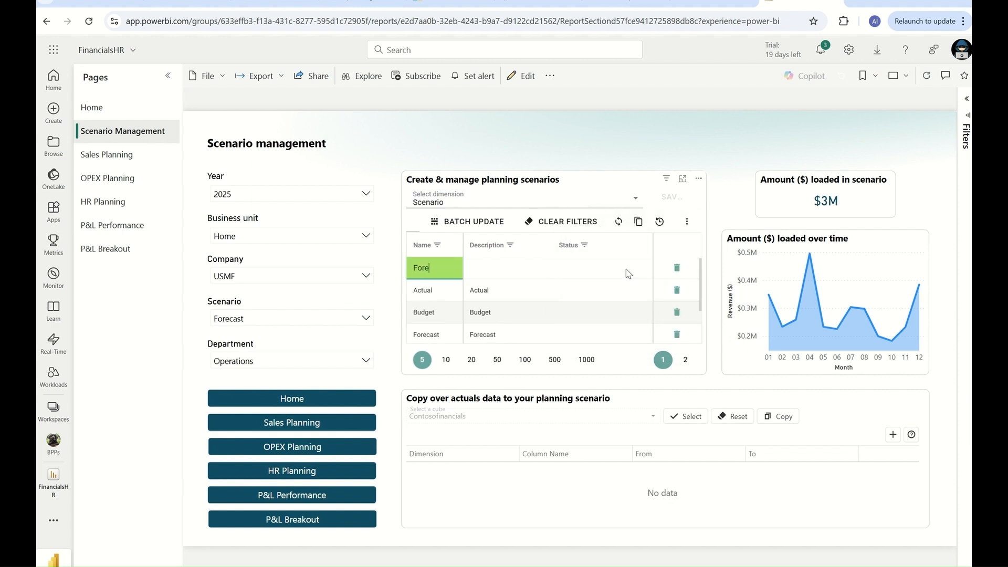
text(cast2026)
click(508, 269)
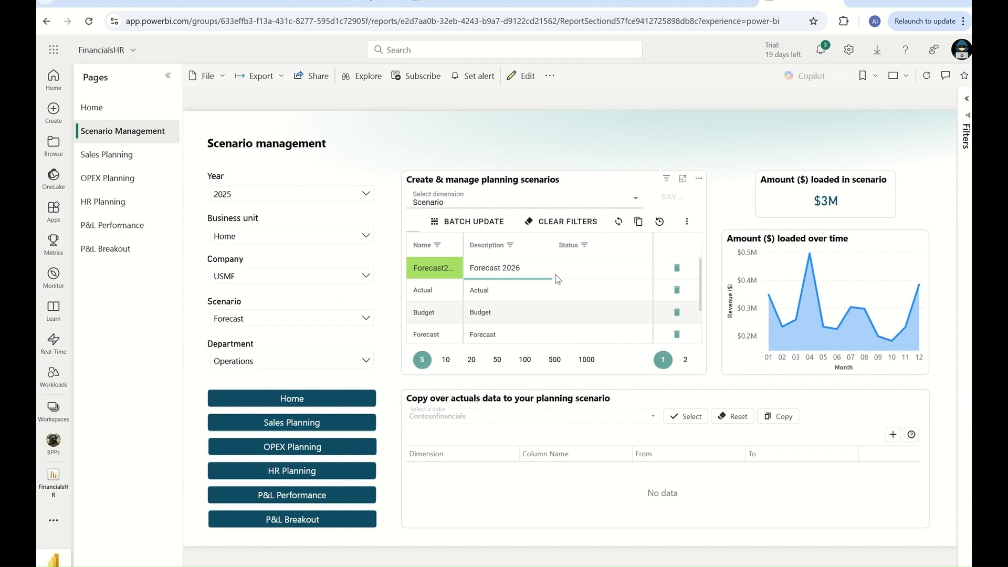
click(687, 221)
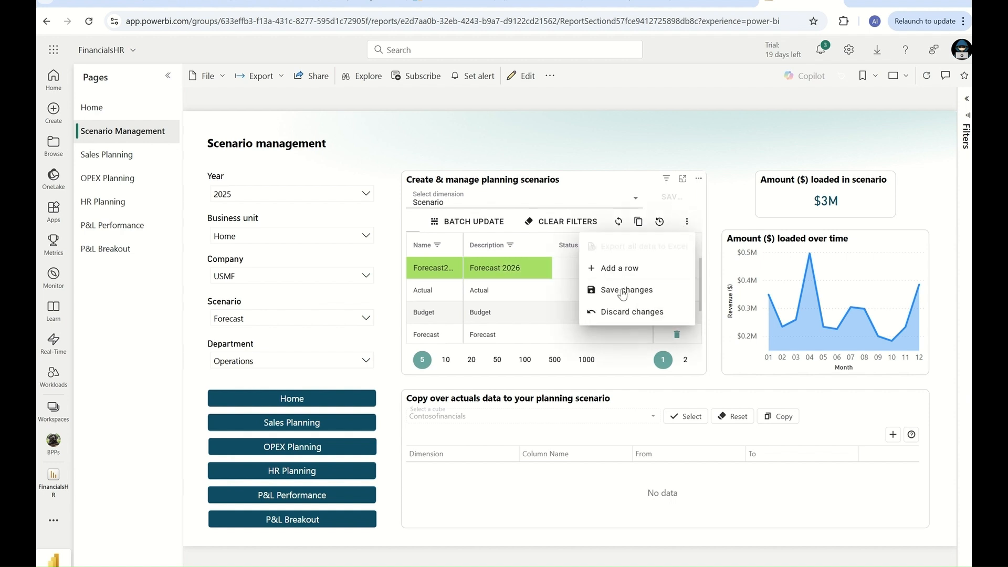
click(623, 292)
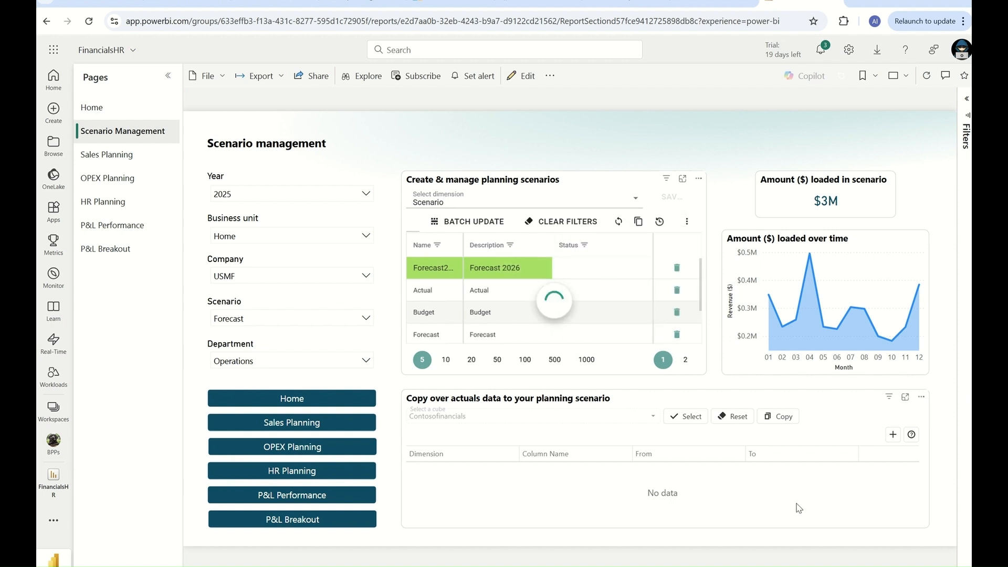
Add and save a copy mapping for the Scenario dimension, using the Name column from Actual to Forecast2026.
click(893, 439)
click(513, 472)
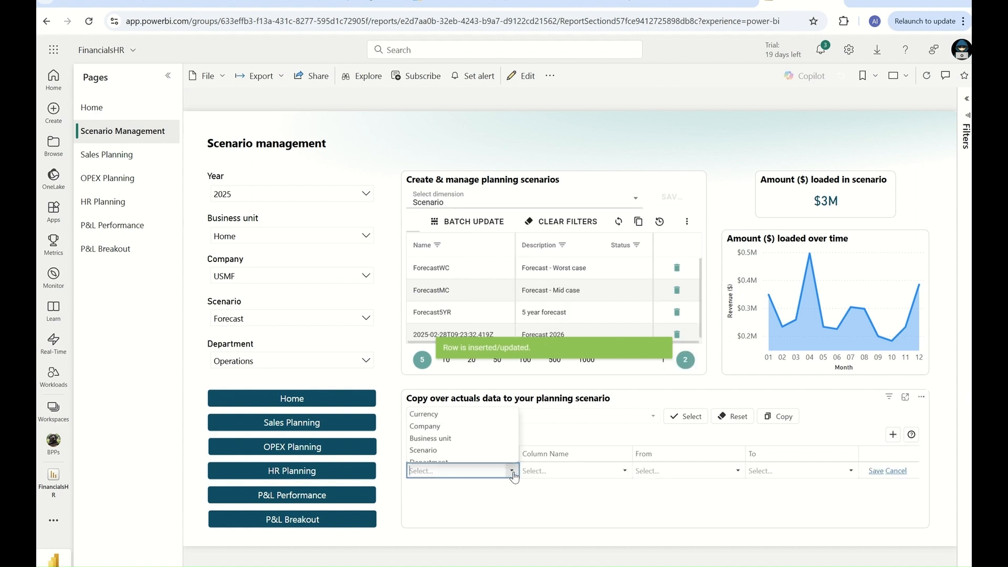
click(438, 450)
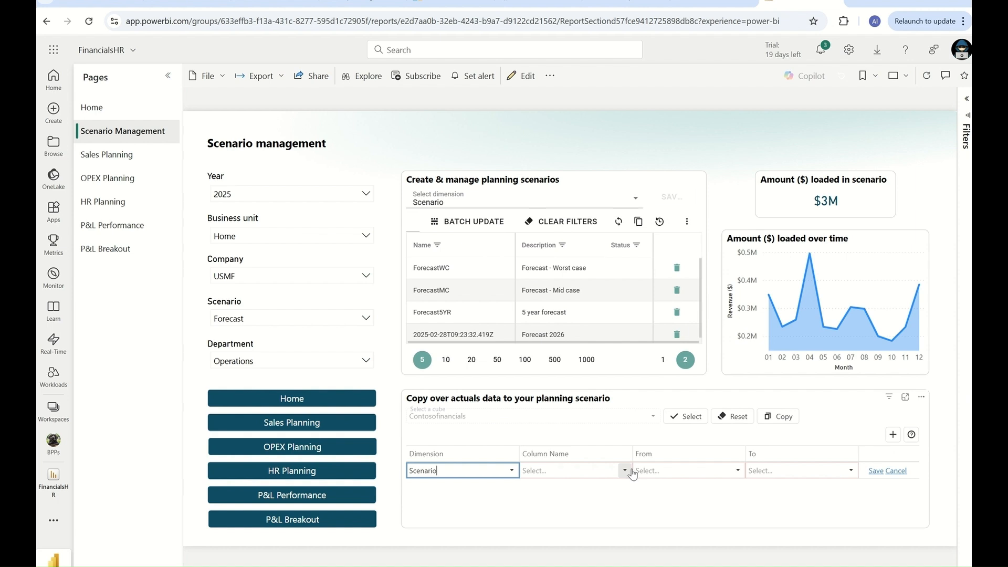
click(624, 471)
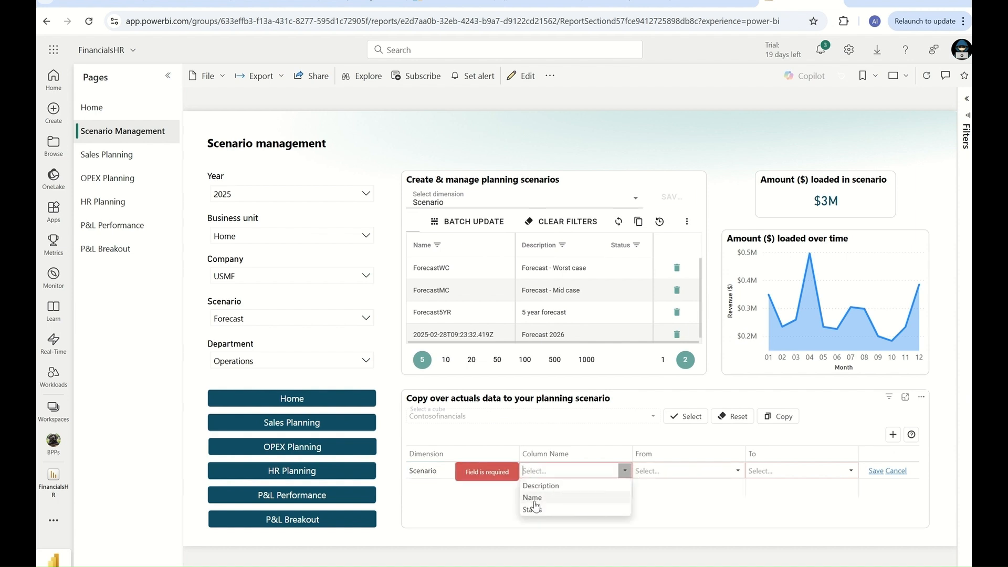
click(533, 498)
click(738, 471)
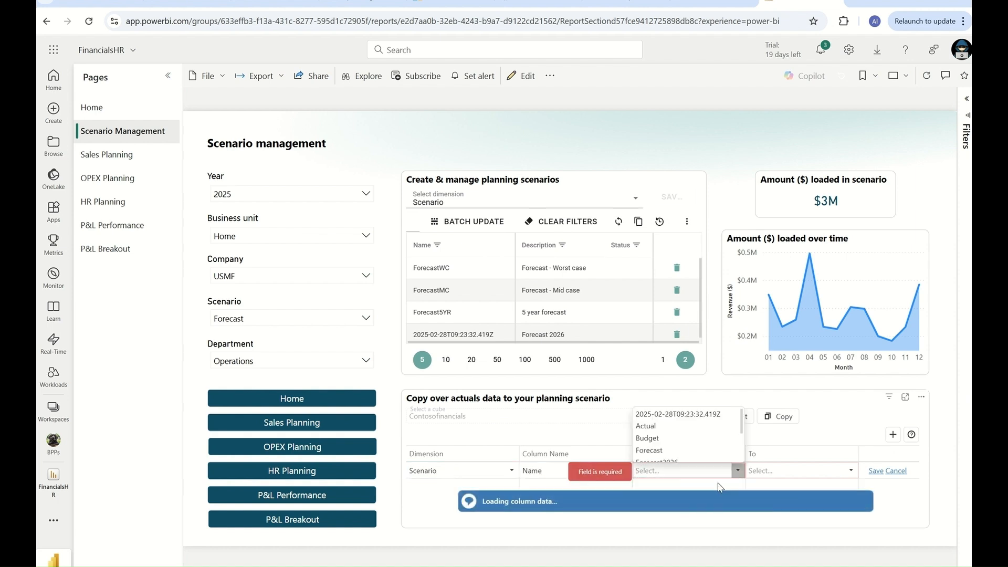
click(649, 426)
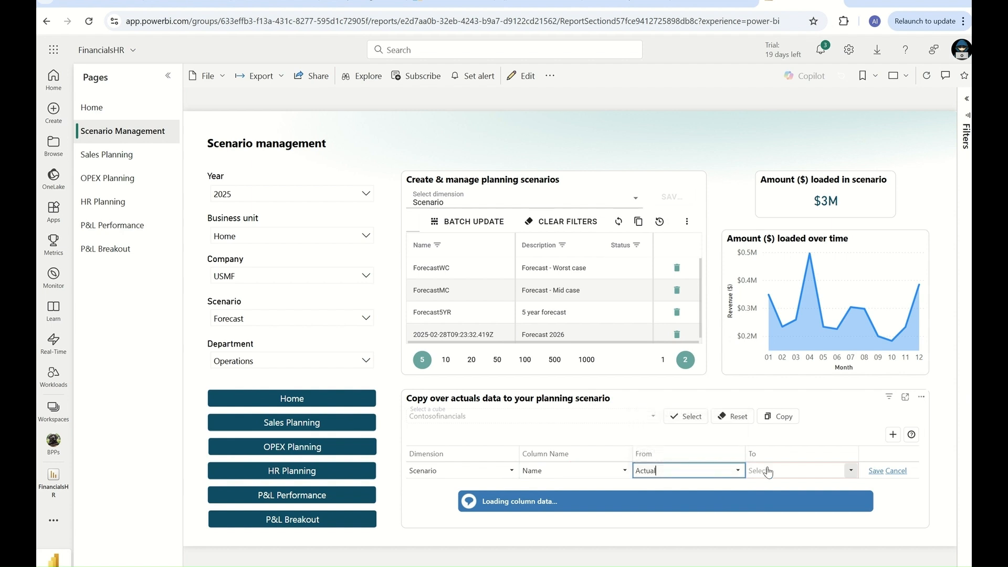
click(849, 471)
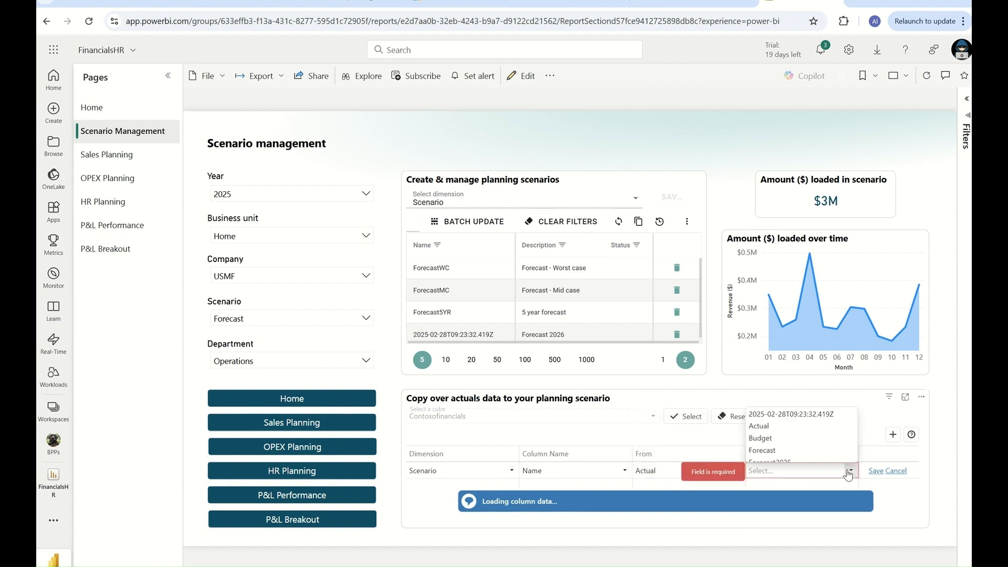
scroll(795, 439, down, 1)
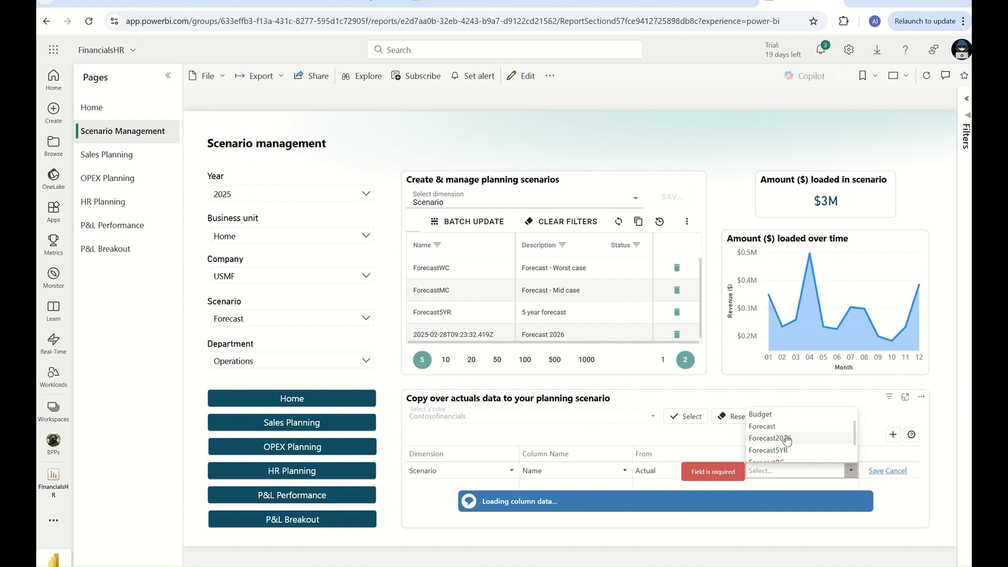
click(786, 440)
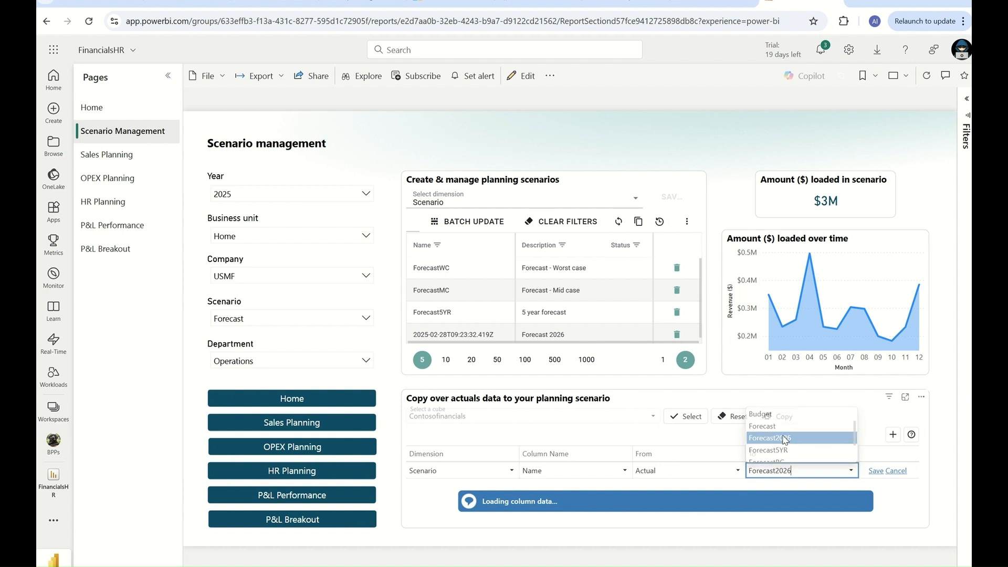
click(875, 471)
Add and save a YearMonth mapping on the YEAR column from 2024 to 2026, and copy the actuals data.
click(892, 434)
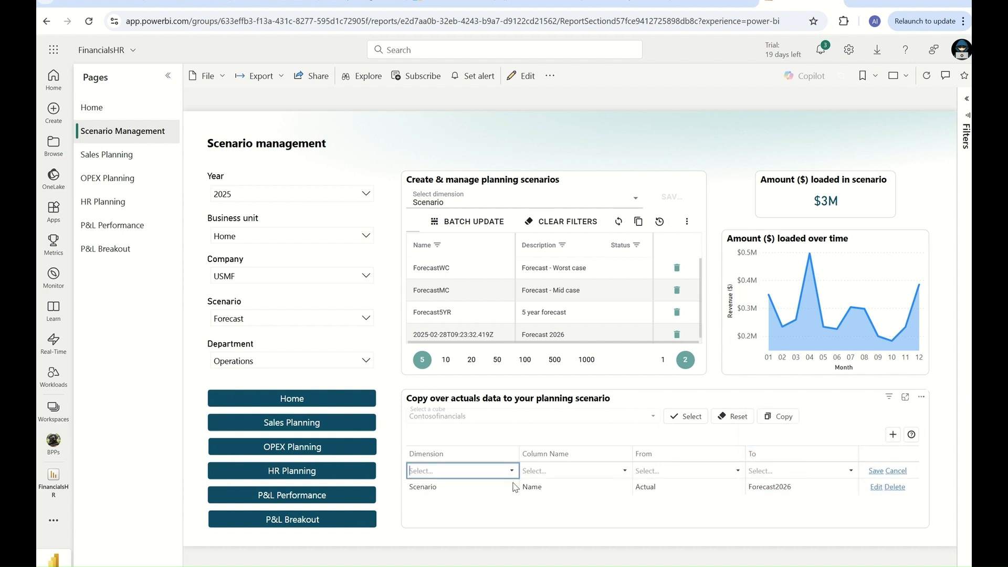
click(512, 470)
scroll(462, 449, down, 2)
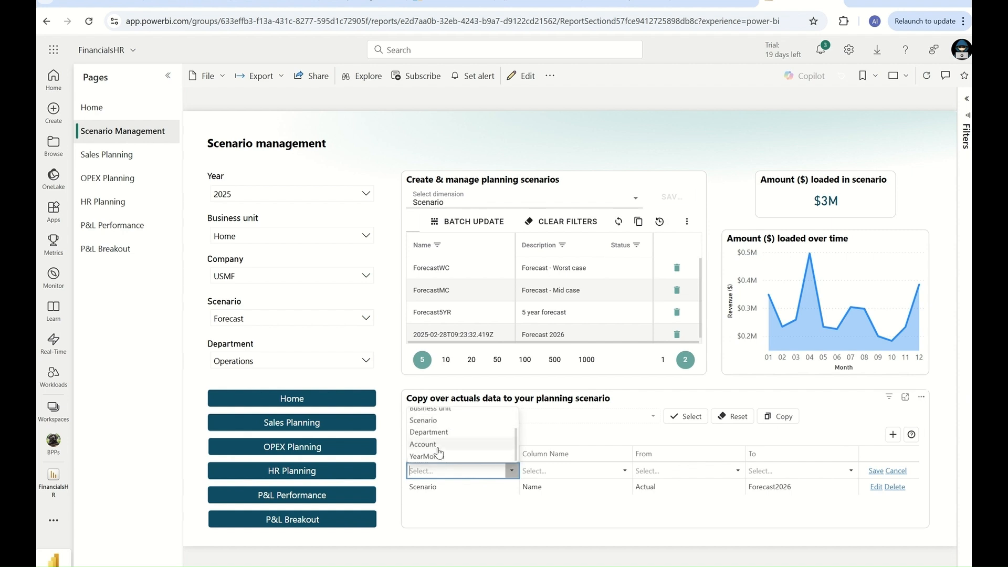
click(440, 450)
click(624, 471)
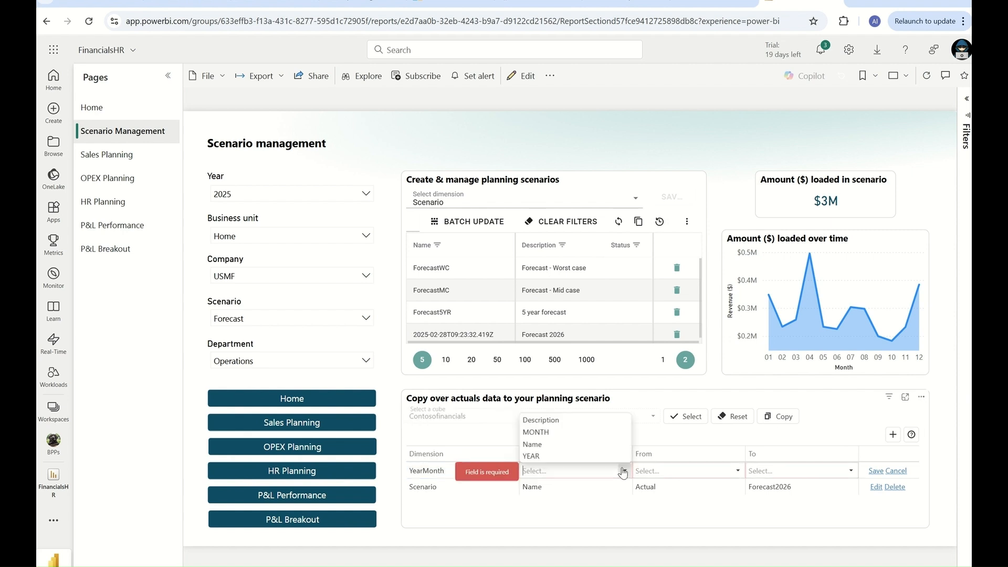
click(533, 456)
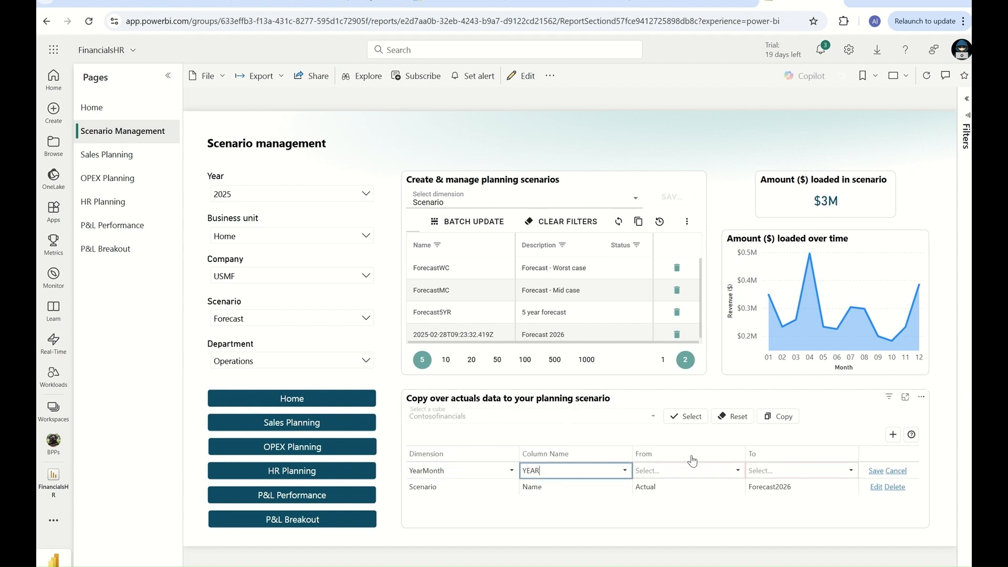
click(736, 471)
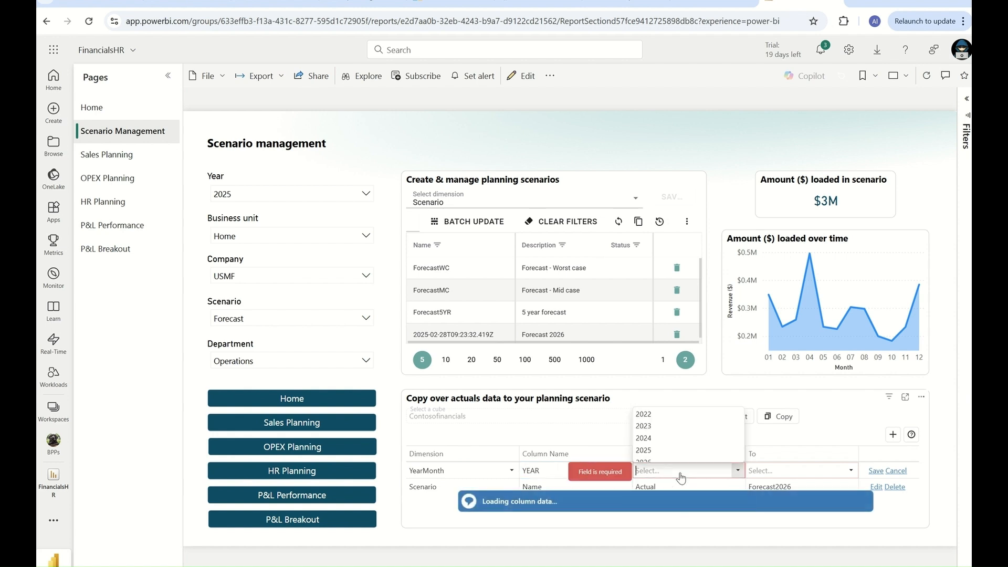
click(645, 441)
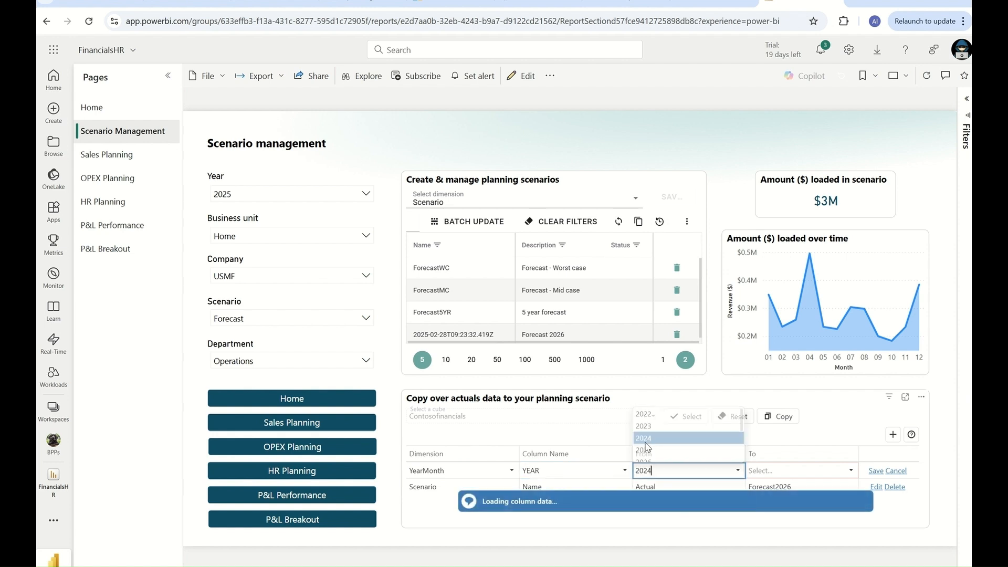
click(851, 474)
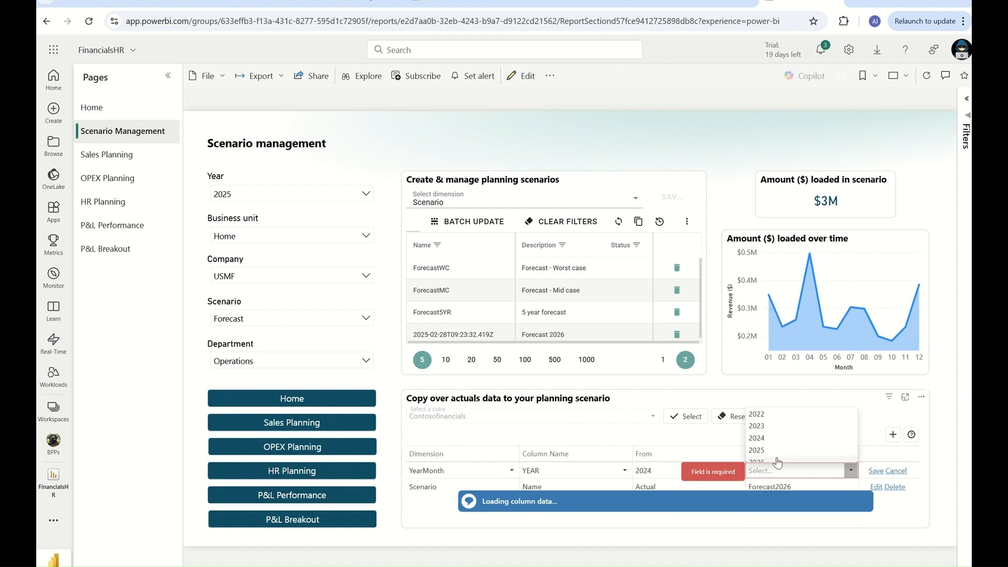
scroll(779, 460, down, 1)
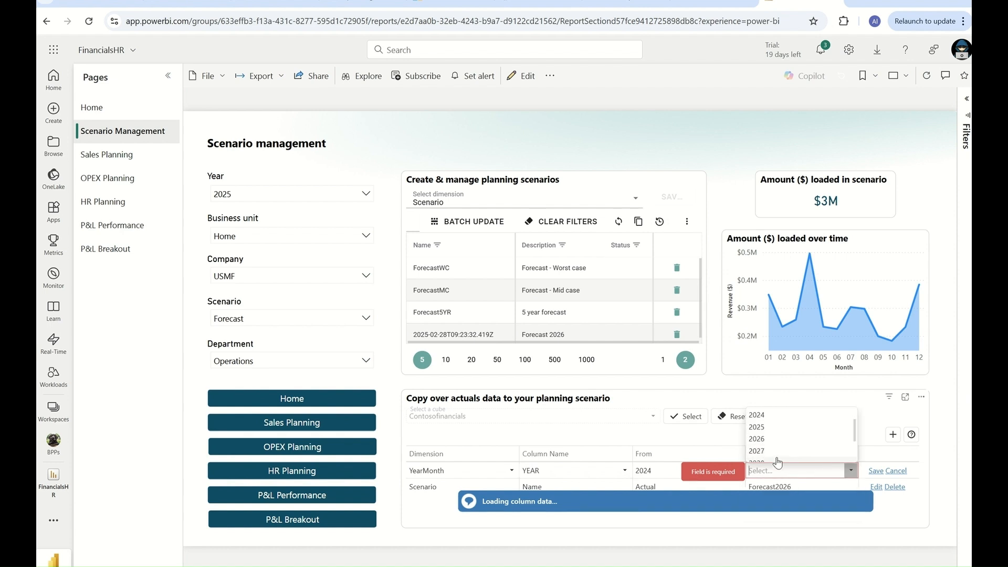
click(756, 435)
click(876, 471)
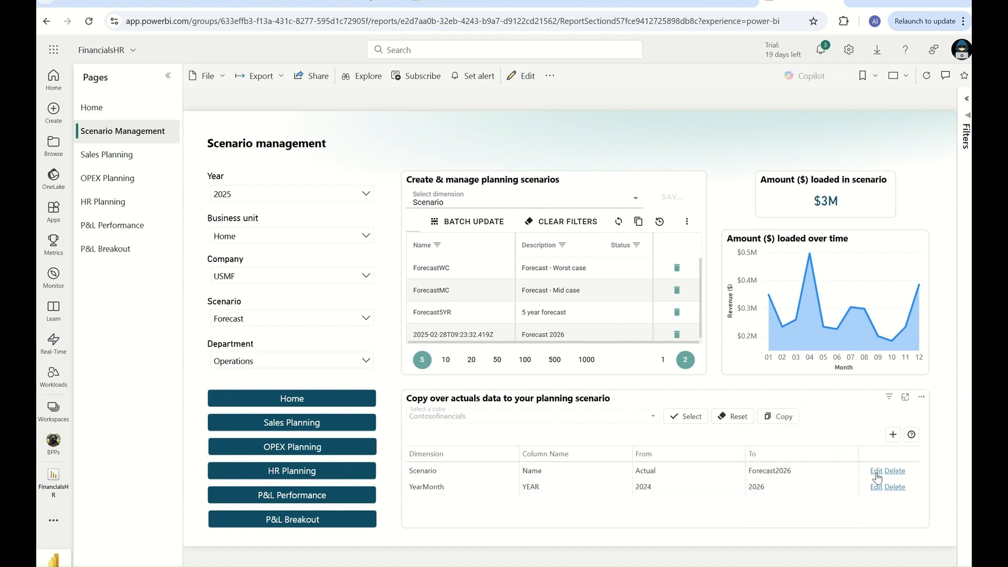
click(786, 419)
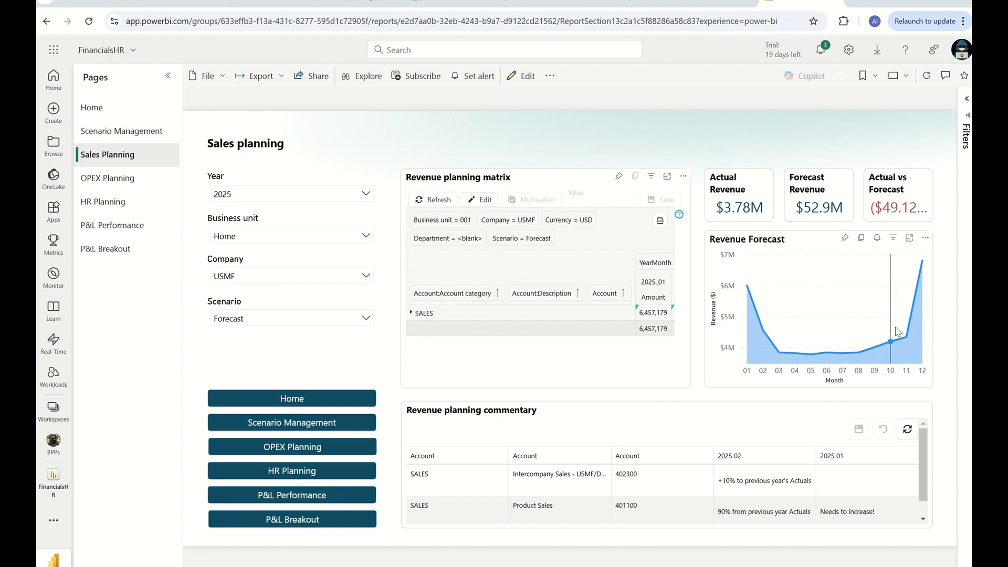
Examine the enlarged revenue planning matrix on the Sales Planning page, expanding SALES and Product Sales down to the 2025_02 account amount.
mouse_move(927, 283)
click(668, 177)
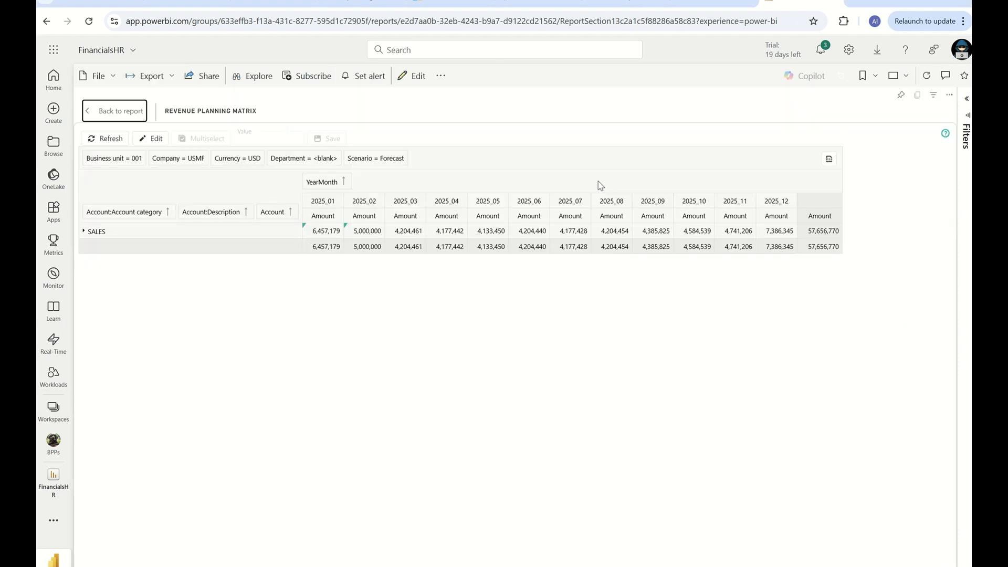
click(83, 231)
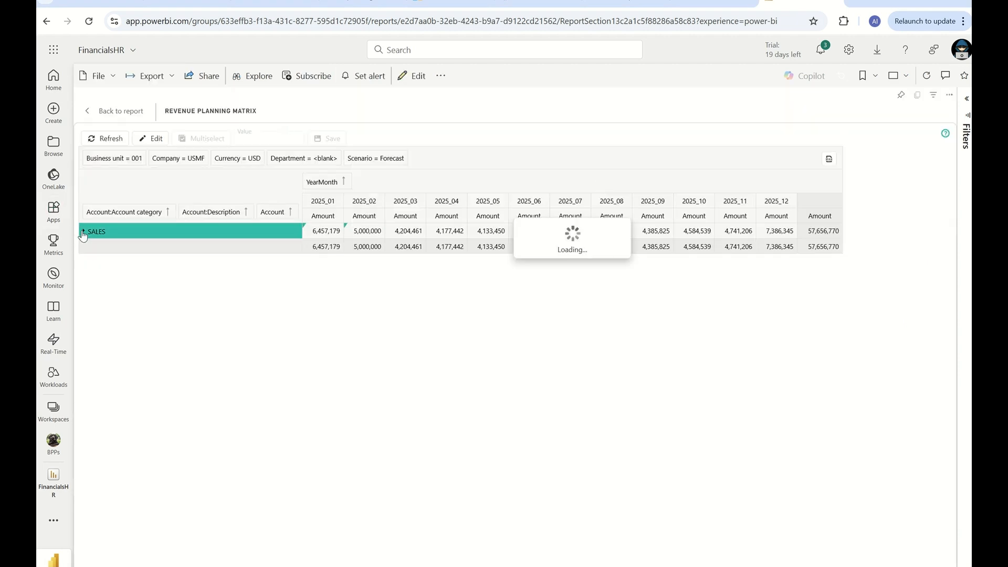
click(93, 247)
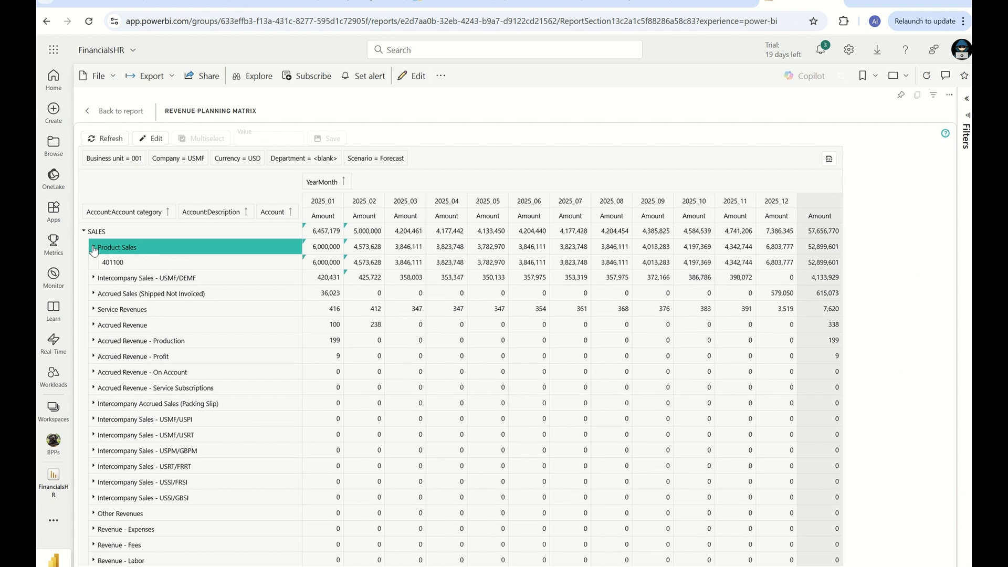
mouse_move(353, 262)
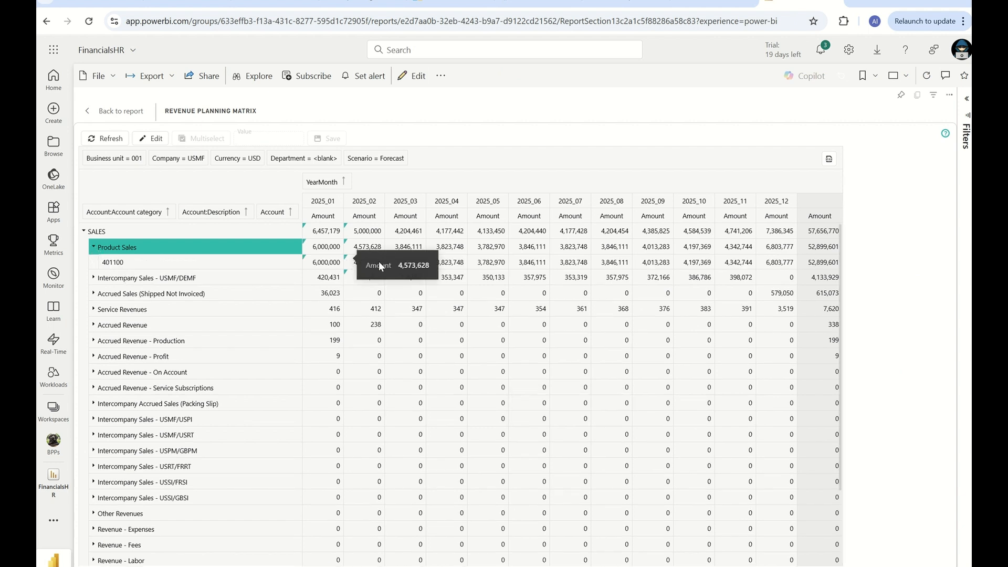
right_click(359, 264)
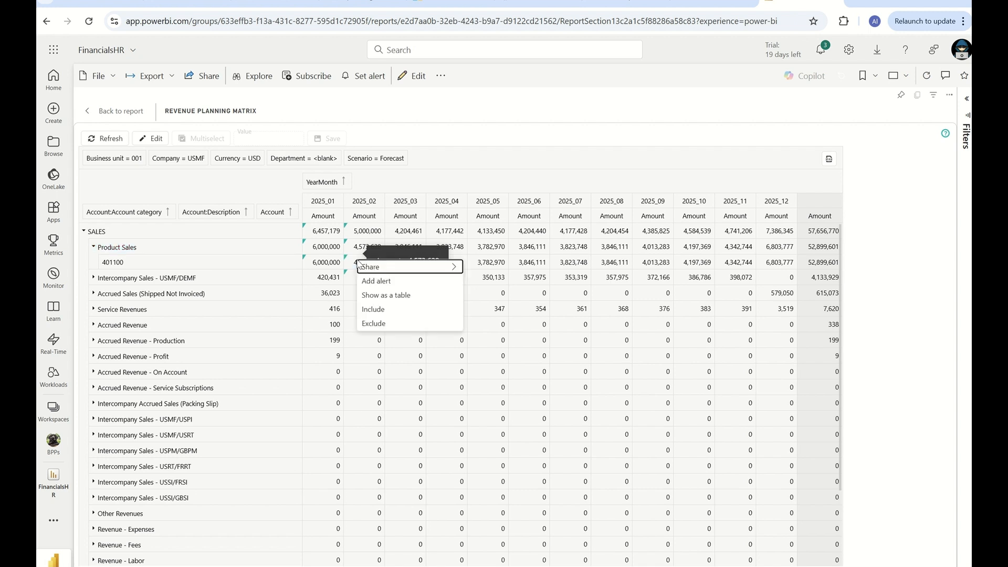
key(Escape)
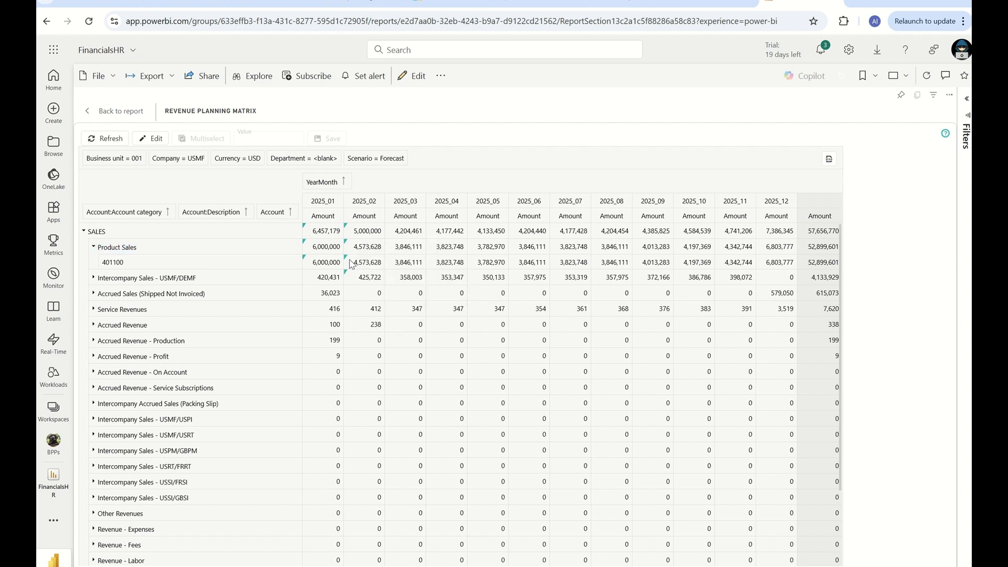
click(90, 117)
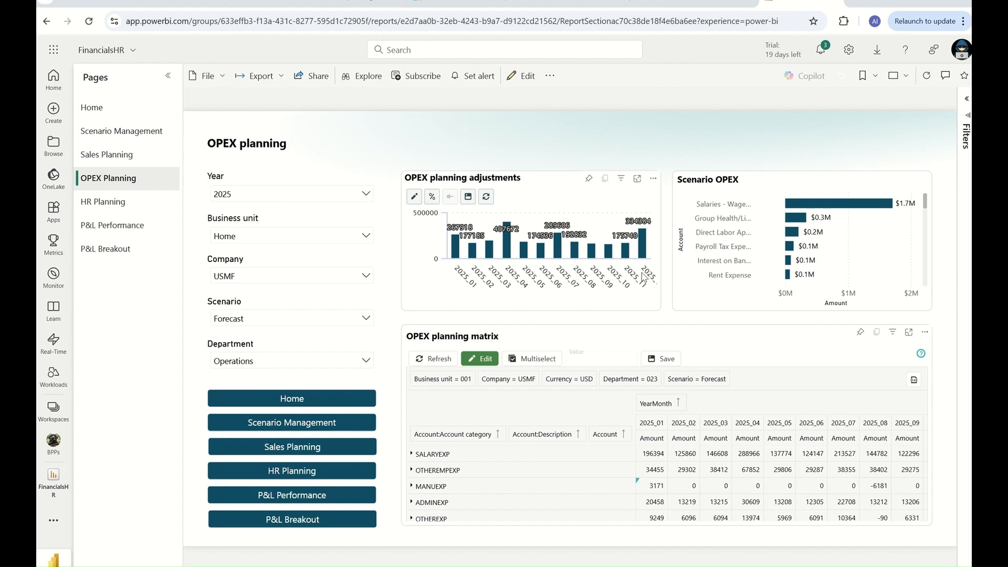
Enlarge the OPEX planning matrix and expand MANUEXP down to the accounts under Absorbed Indirect Labor Cost and Absorbed Internal Logistics Cost.
click(909, 332)
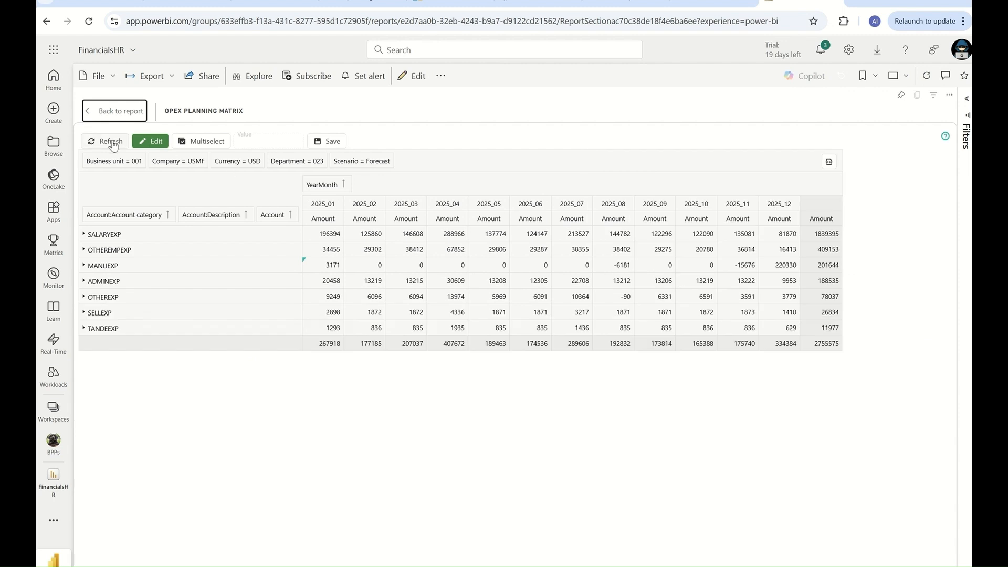
click(83, 265)
click(93, 296)
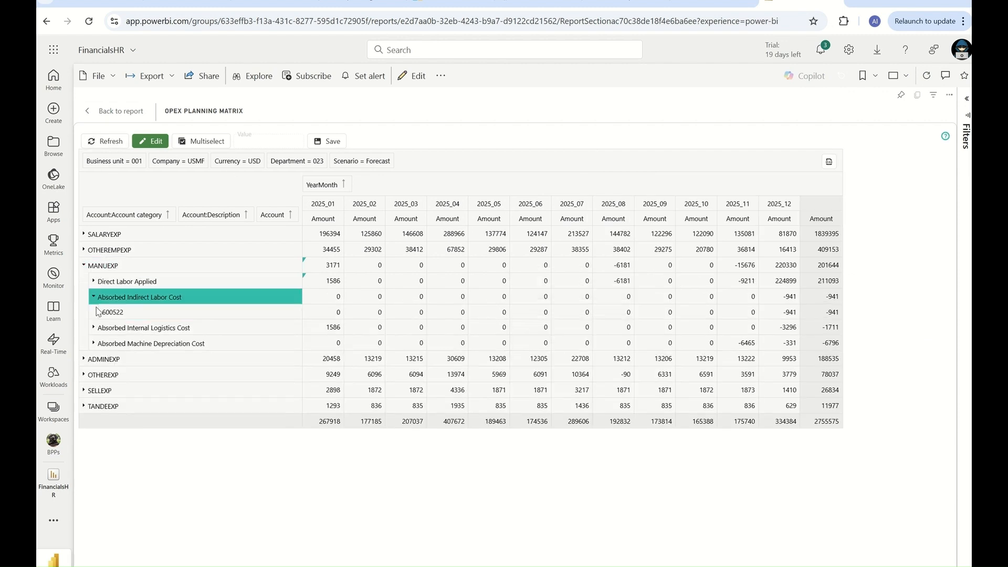
click(93, 328)
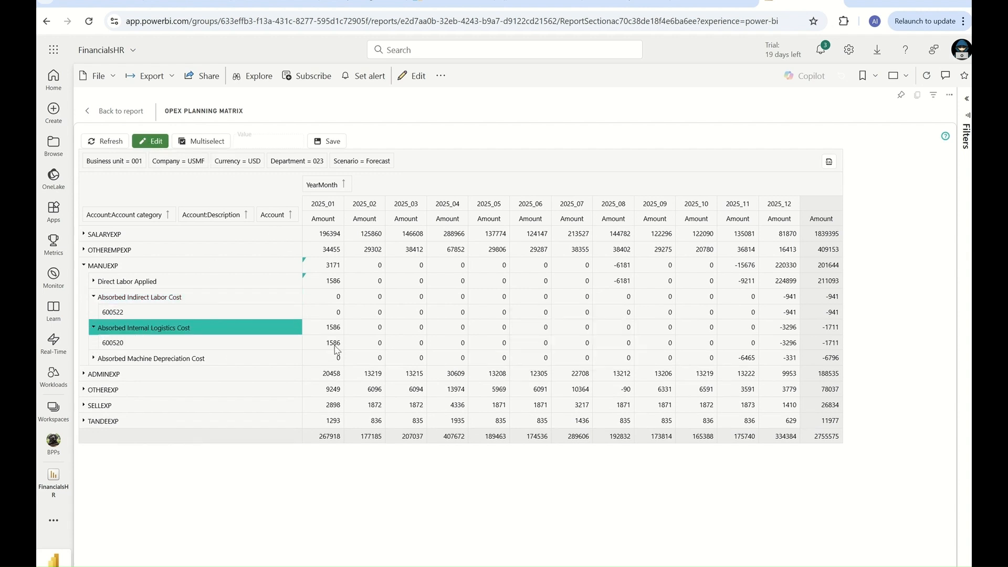
Set the 2025_03 account amounts to 100 under Absorbed Indirect Labor Cost and 200 under Absorbed Internal Logistics Cost, and save.
click(414, 314)
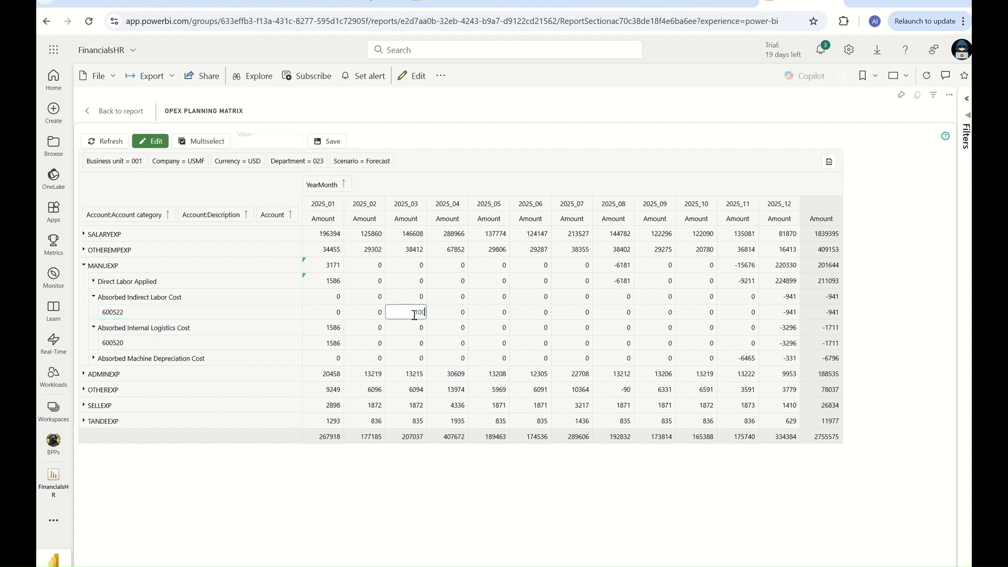
key(Return)
click(412, 344)
text(200)
key(Return)
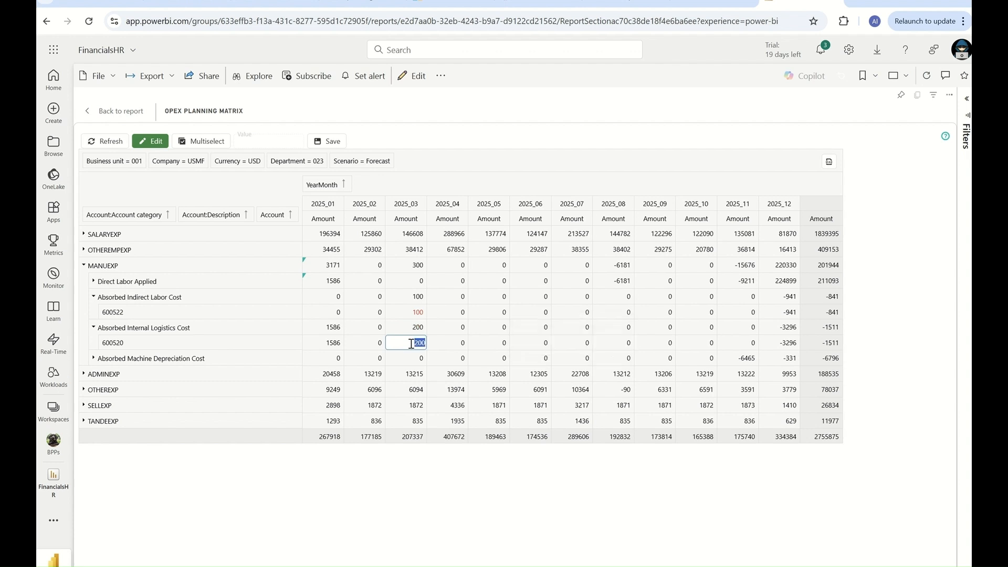
click(345, 147)
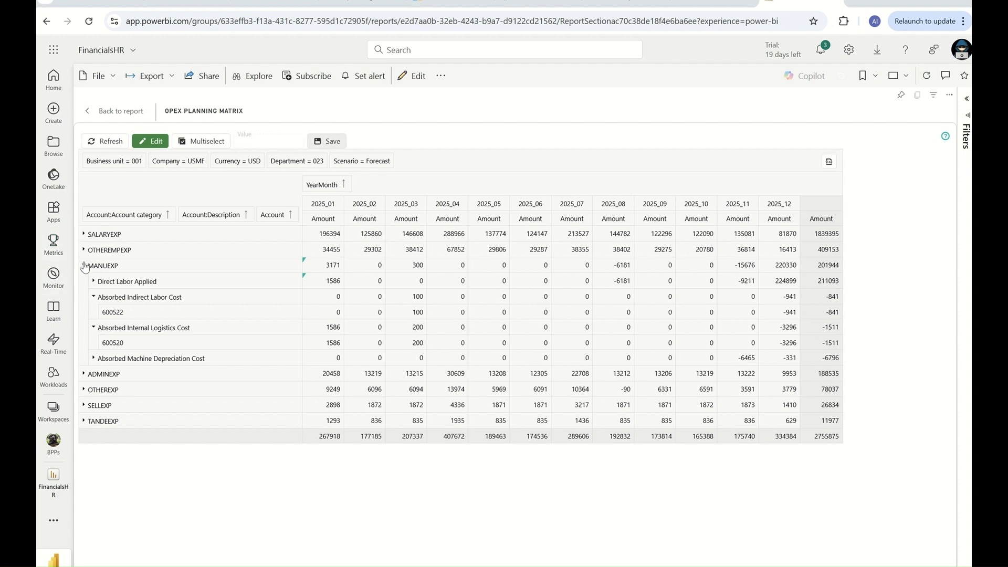
Collapse MANUEXP, set its total 2025_03 amount to 600, and refresh the OPEX planning matrix.
click(84, 266)
click(418, 266)
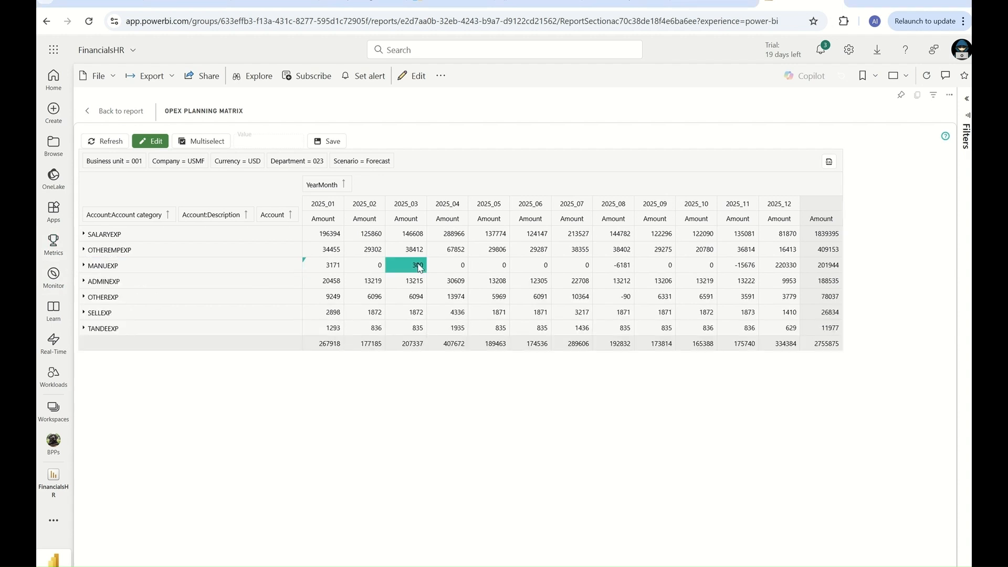
click(420, 266)
click(105, 141)
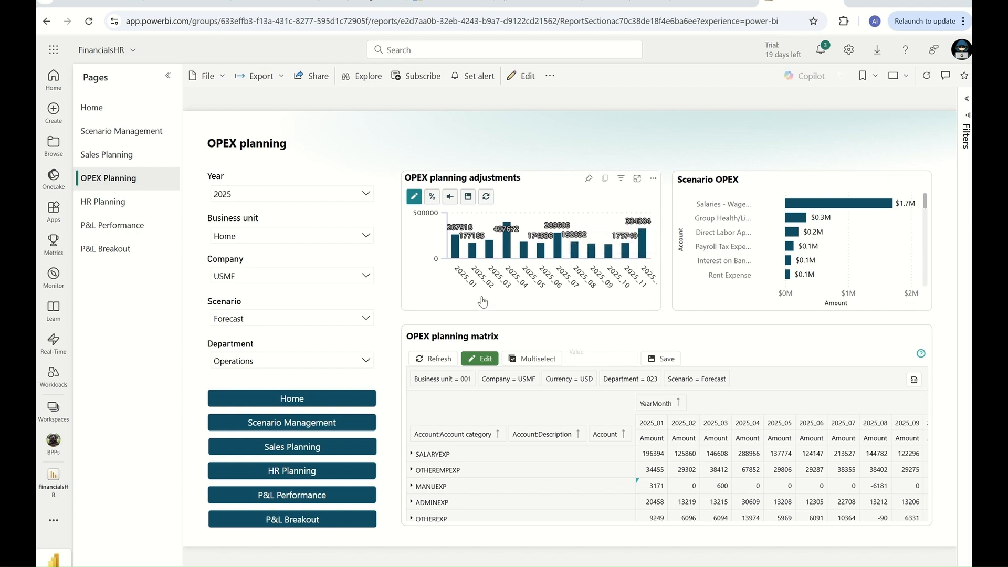
Enlarge the OPEX planning adjustments chart and display its monthly amounts as percentages.
click(638, 180)
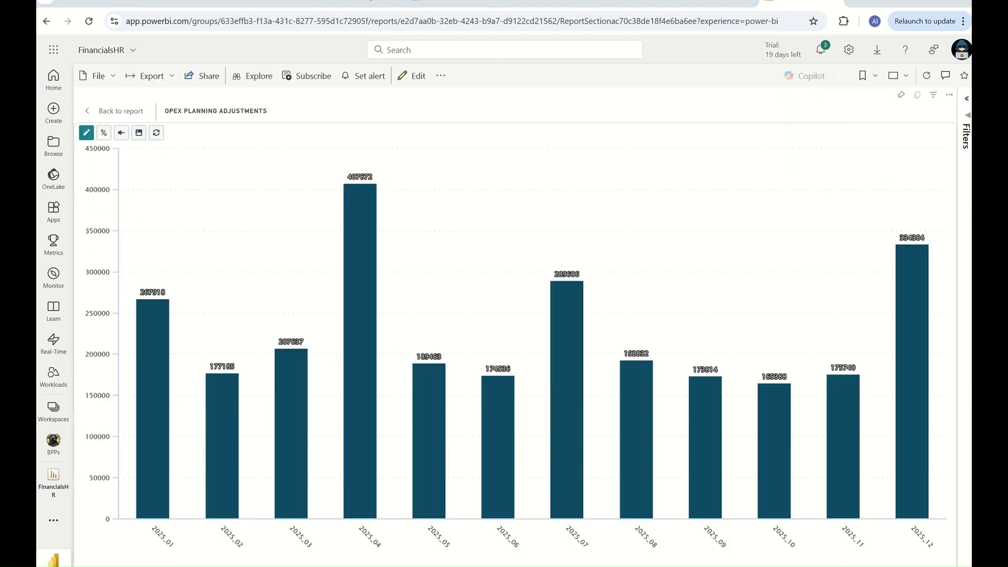
click(104, 134)
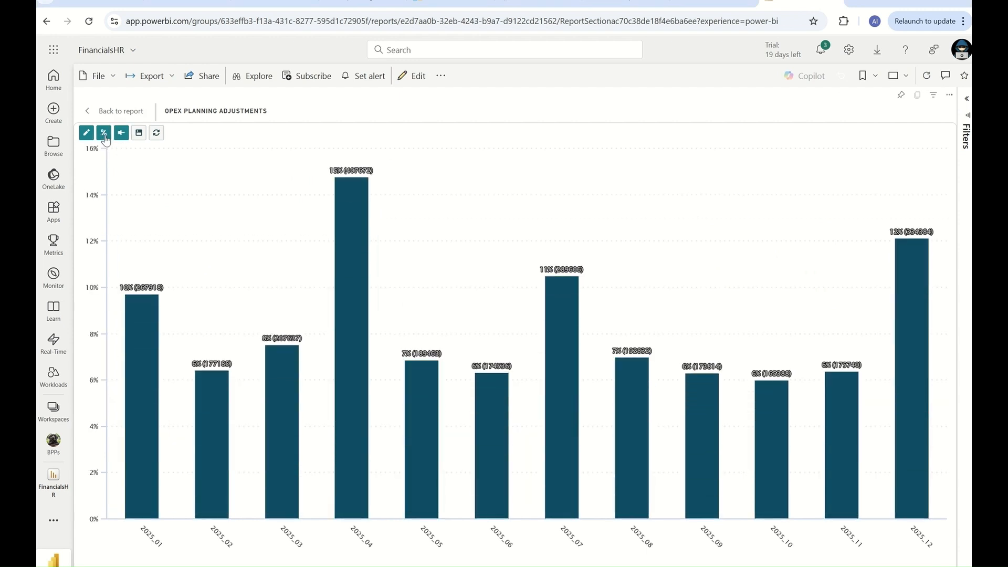
Show the OPEX adjustments chart in absolute amounts, reduce 2025_04 to about 264,442 with the total unlocked, and save.
click(104, 135)
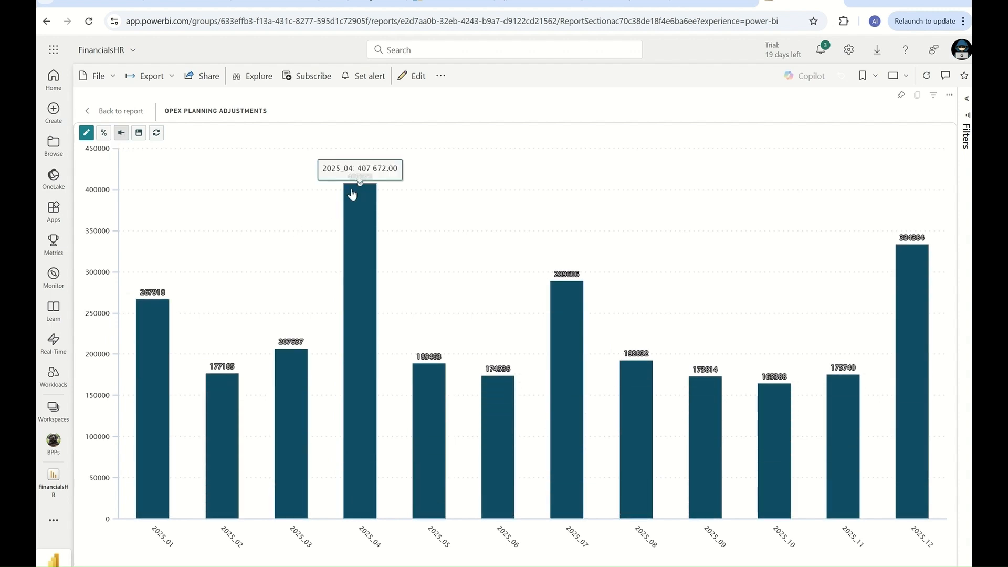
drag(352, 196, 360, 275)
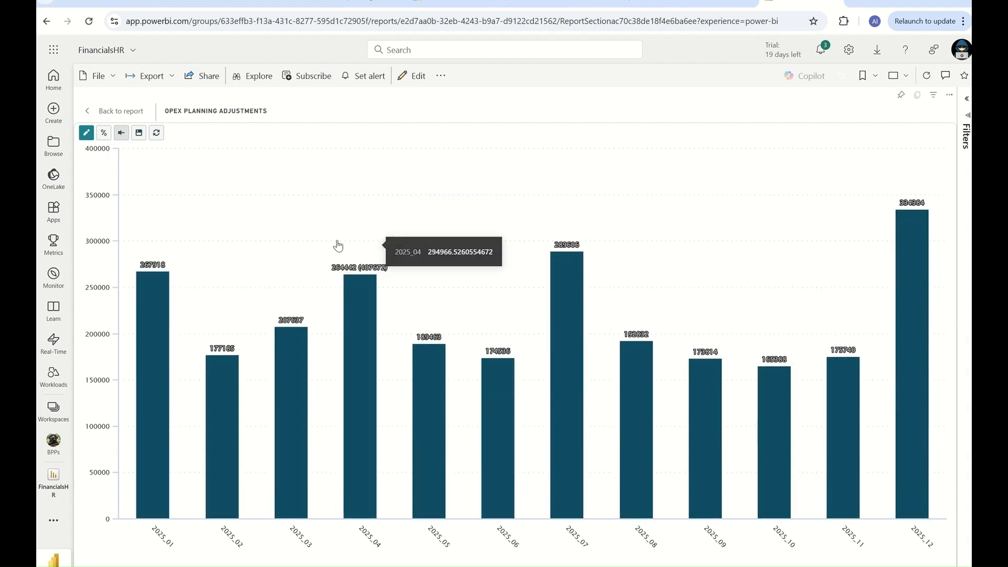
click(139, 133)
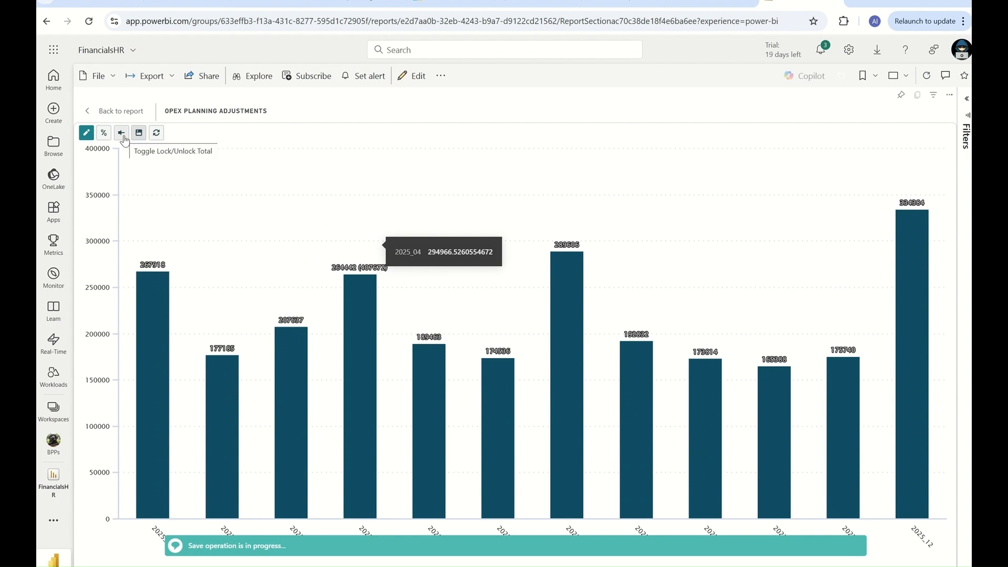
Lock the chart's total and substantially lower the 2025_04 amount so the difference spreads over the other months.
click(122, 136)
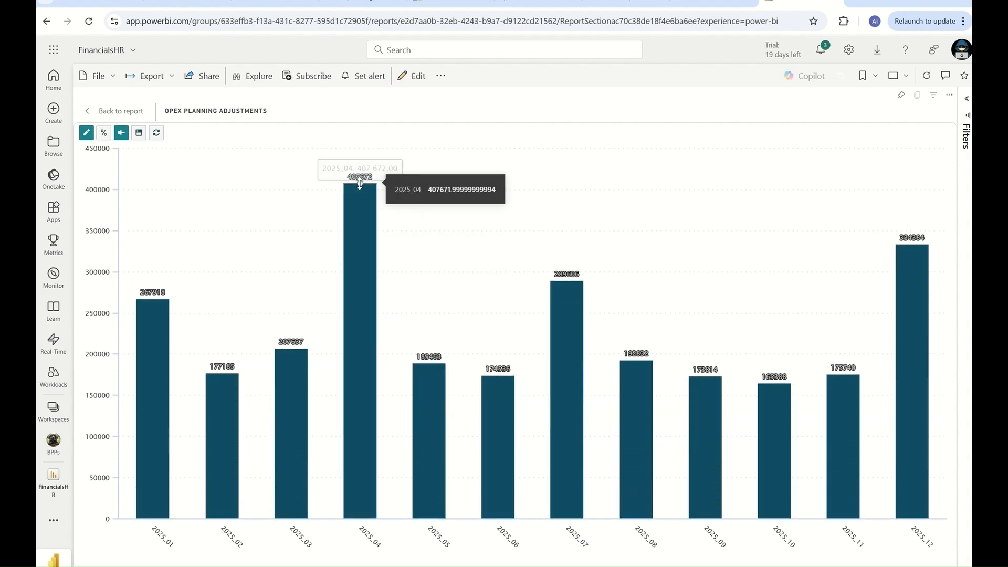
drag(360, 184, 355, 422)
drag(355, 461, 356, 462)
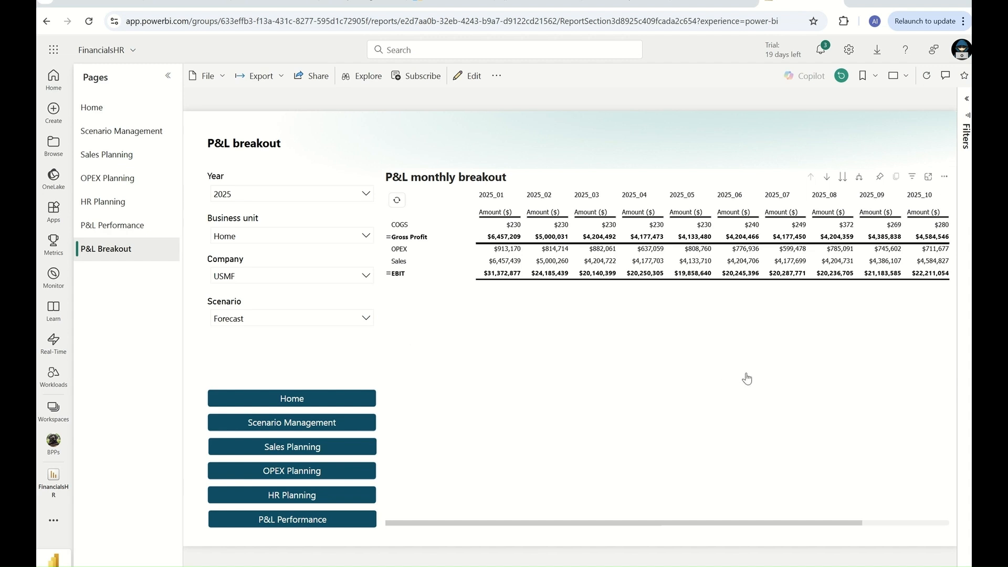
Expand the P&L monthly breakout through all its levels down to individual accounts and review the COGS and OPEX amounts.
click(859, 181)
click(860, 181)
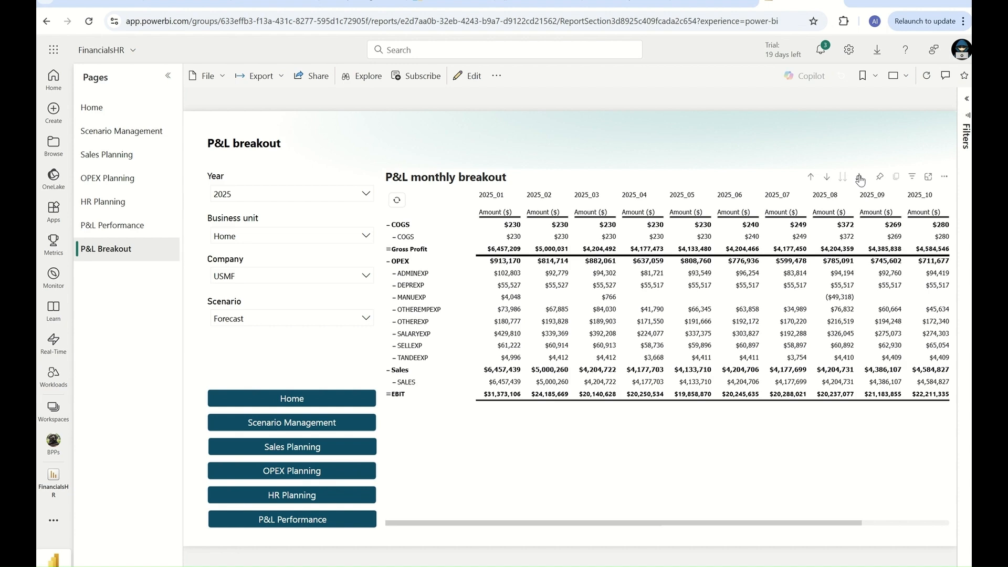
click(860, 181)
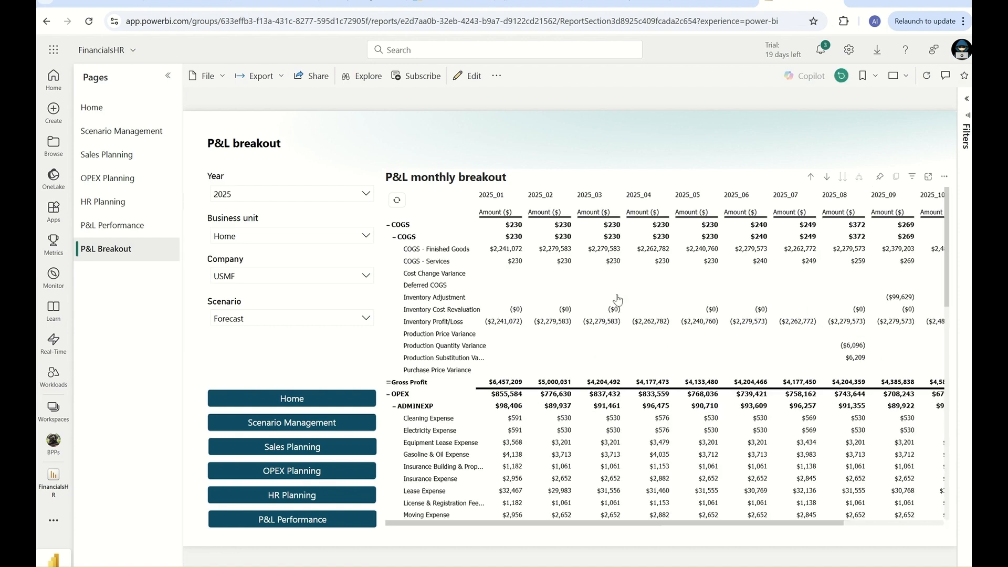
scroll(618, 300, down, 5)
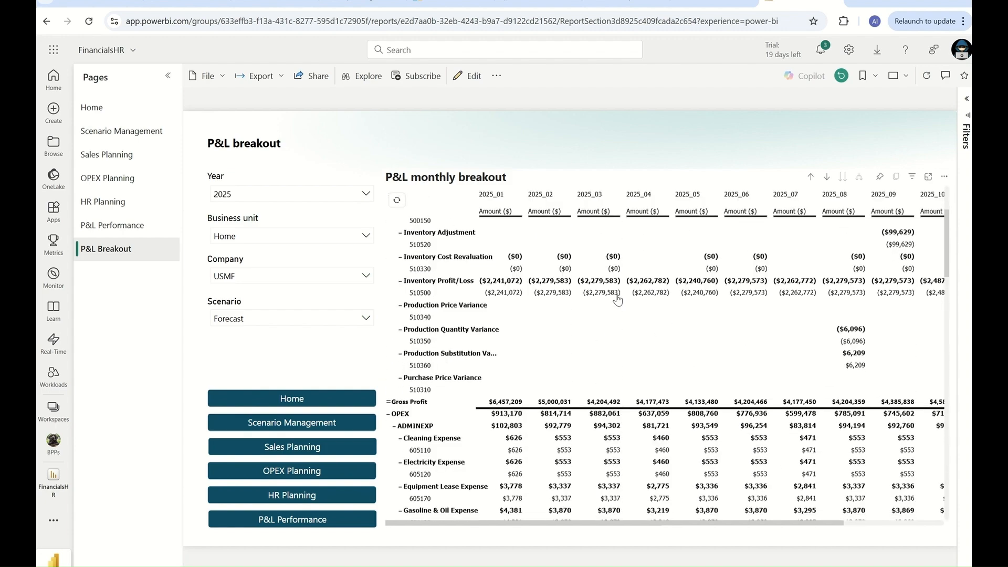
scroll(617, 299, down, 3)
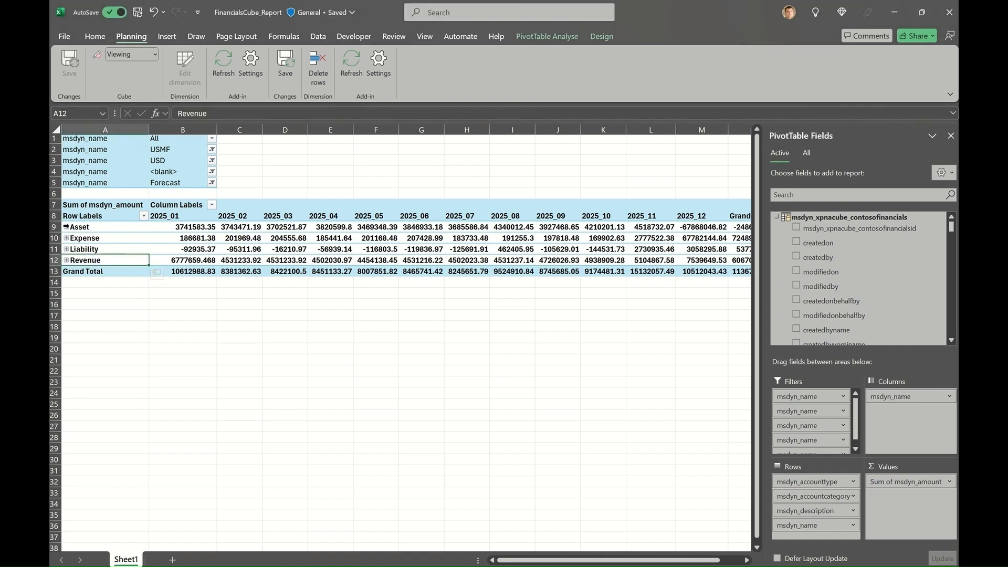
Switch to the FinancialsCube_Report workbook in Excel and toggle the detail of the Asset row in the PivotTable.
click(67, 227)
click(67, 228)
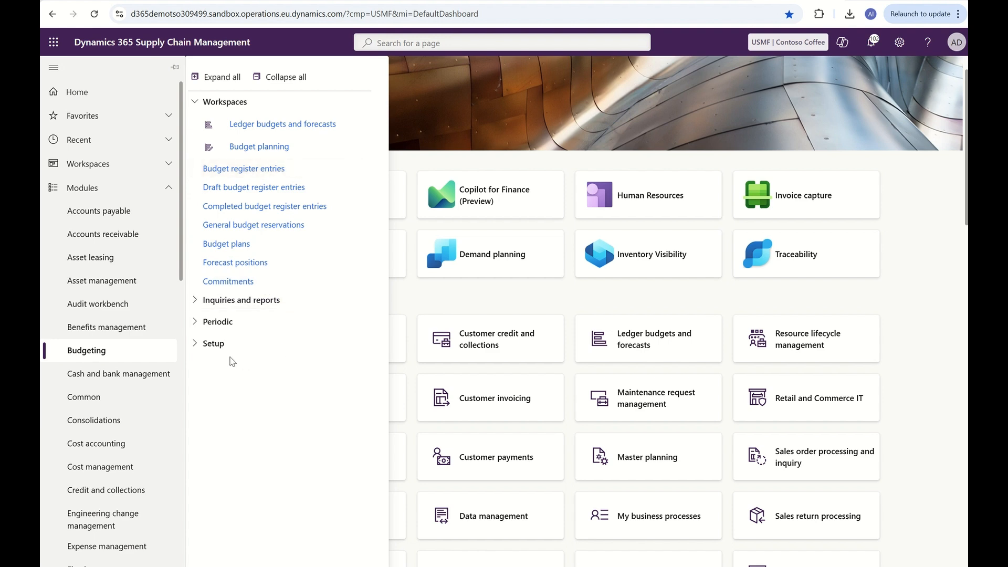
Open the budget control configuration in Dynamics 365 Supply Chain Management and review the over budget permissions and the budget funds available formula.
click(205, 344)
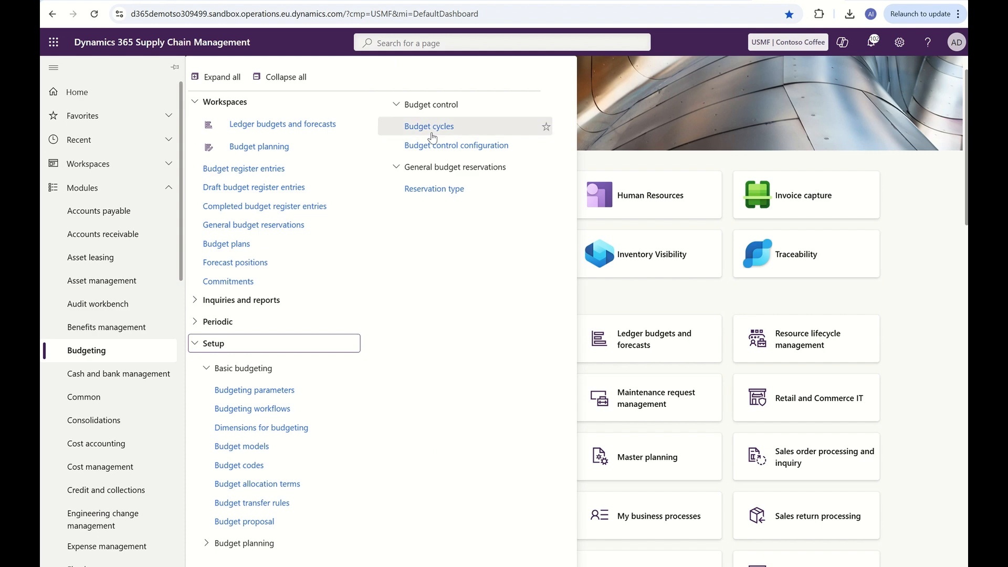
click(456, 146)
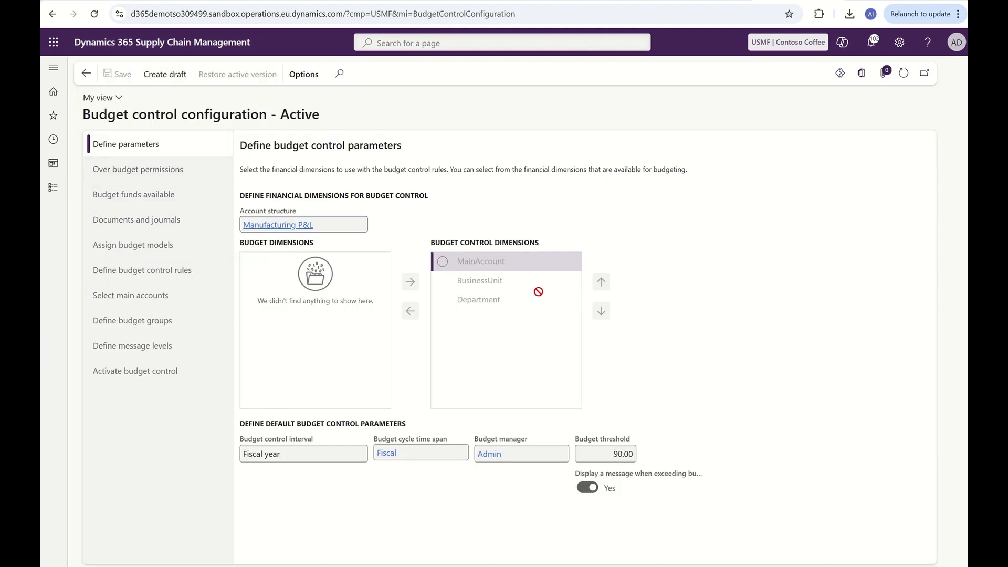
click(159, 177)
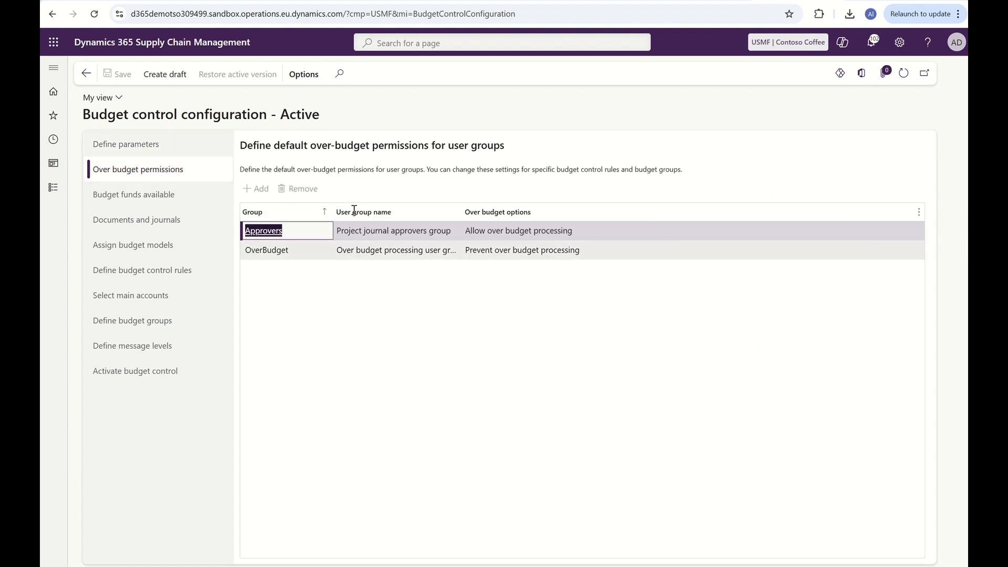
click(155, 197)
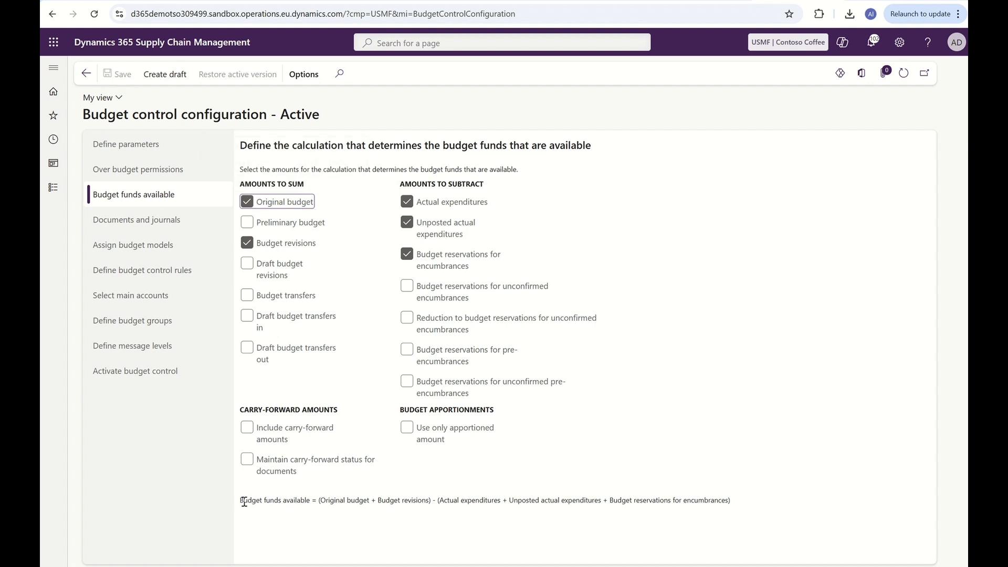
drag(247, 500, 750, 501)
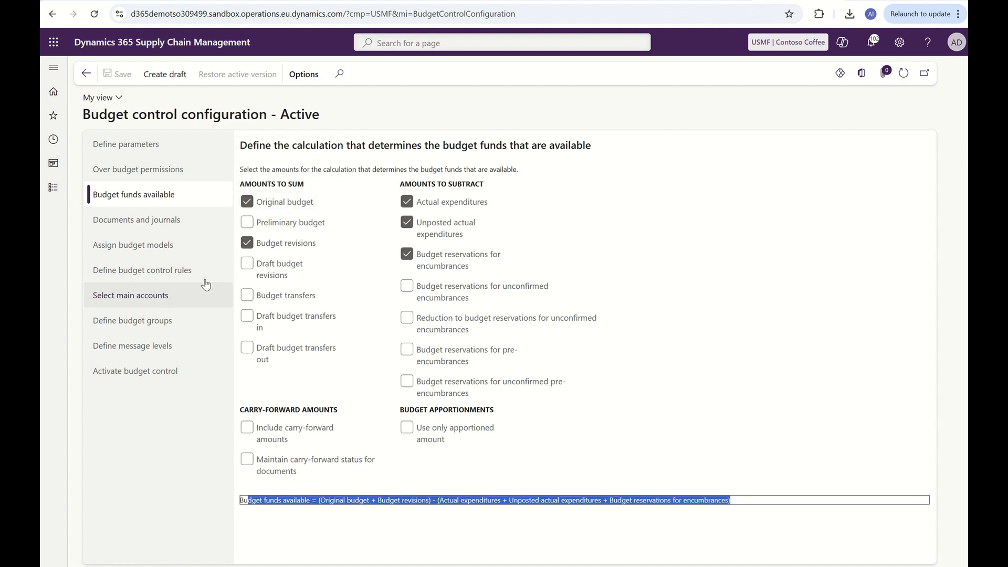
Review the documents and journals subject to budget control and the main account criterion of the Office Supplies rule.
click(153, 224)
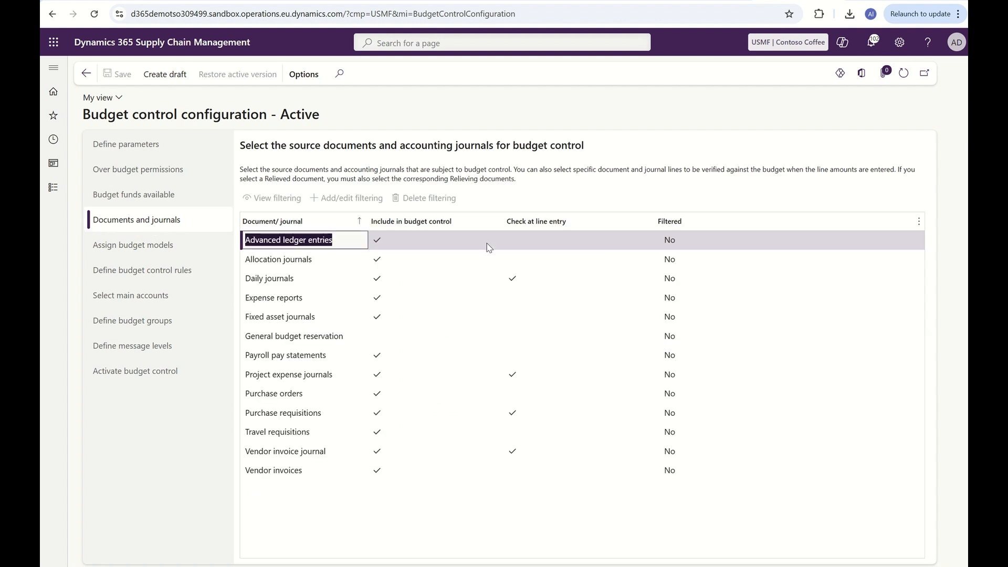
click(151, 273)
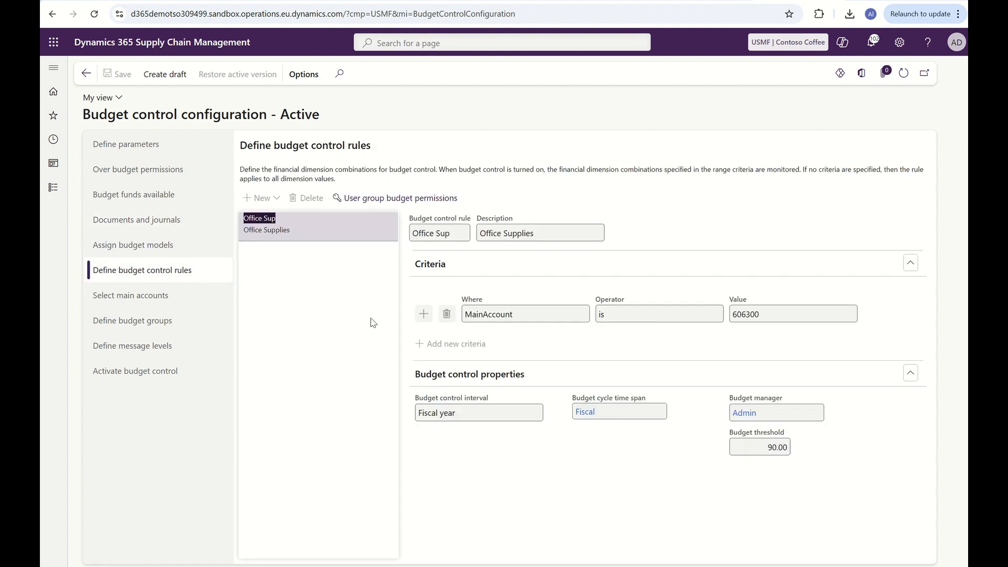
click(776, 315)
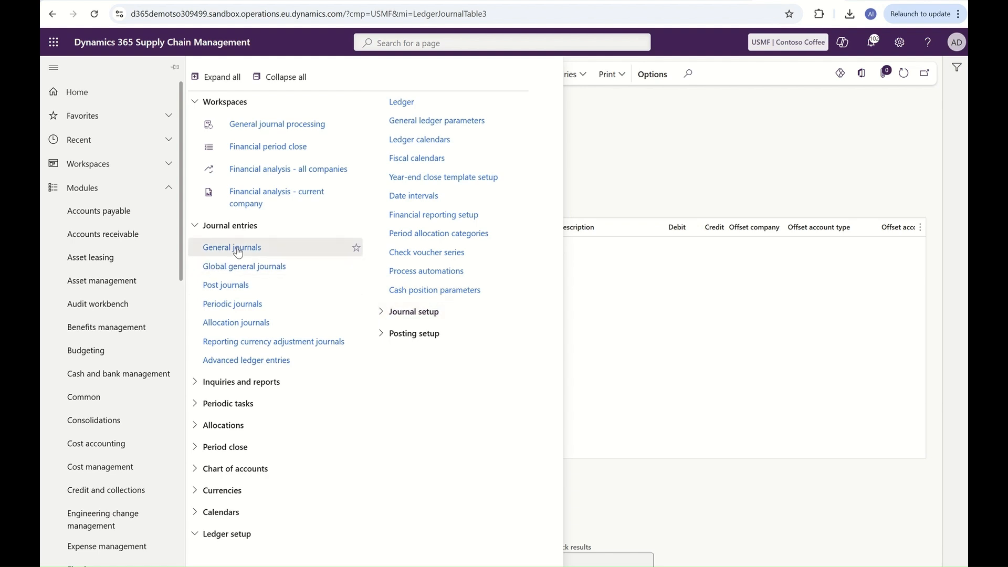
Go to the general ledger's general journals and open the lines of the unposted GenJrn journal described as General Journal.
click(238, 248)
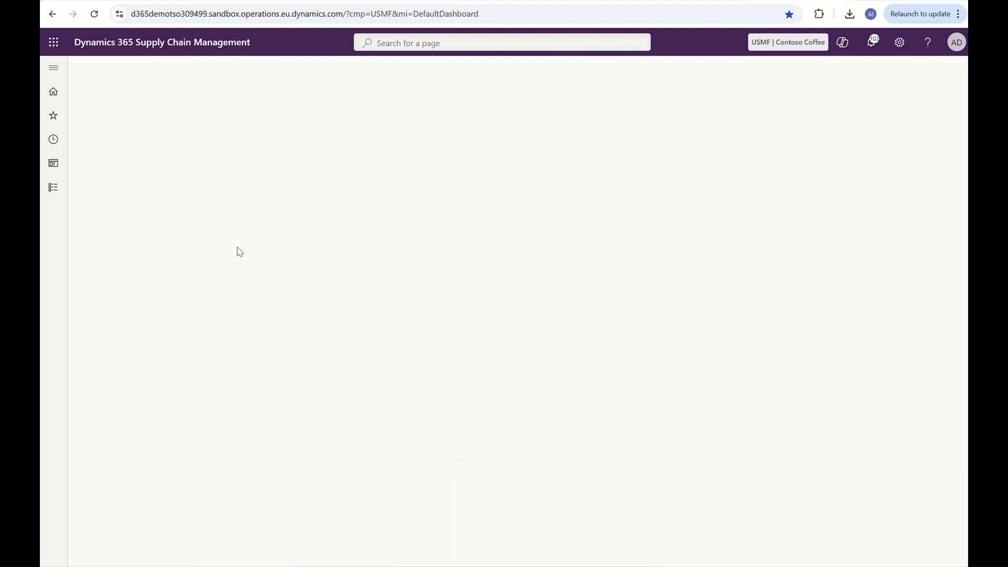
click(182, 280)
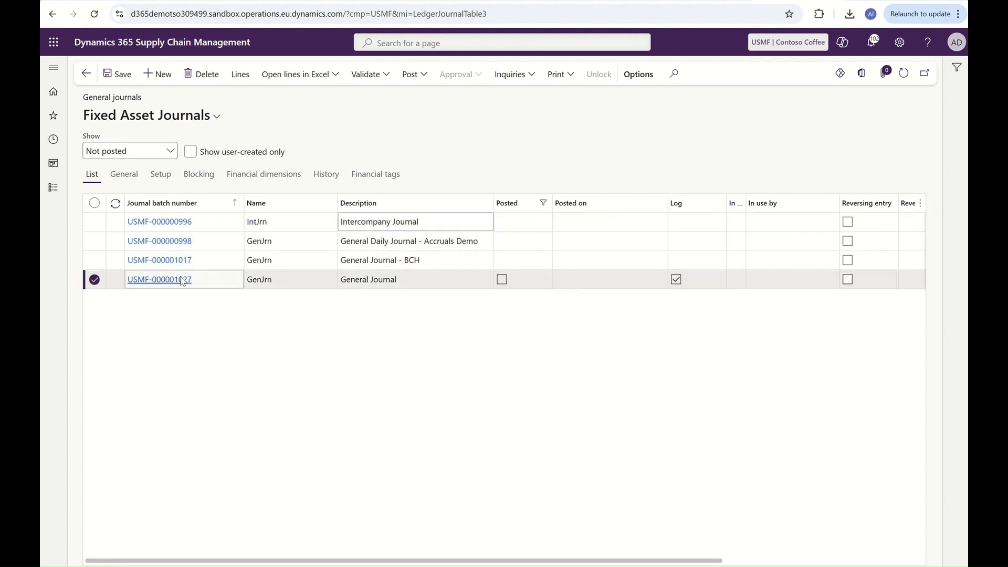
click(182, 280)
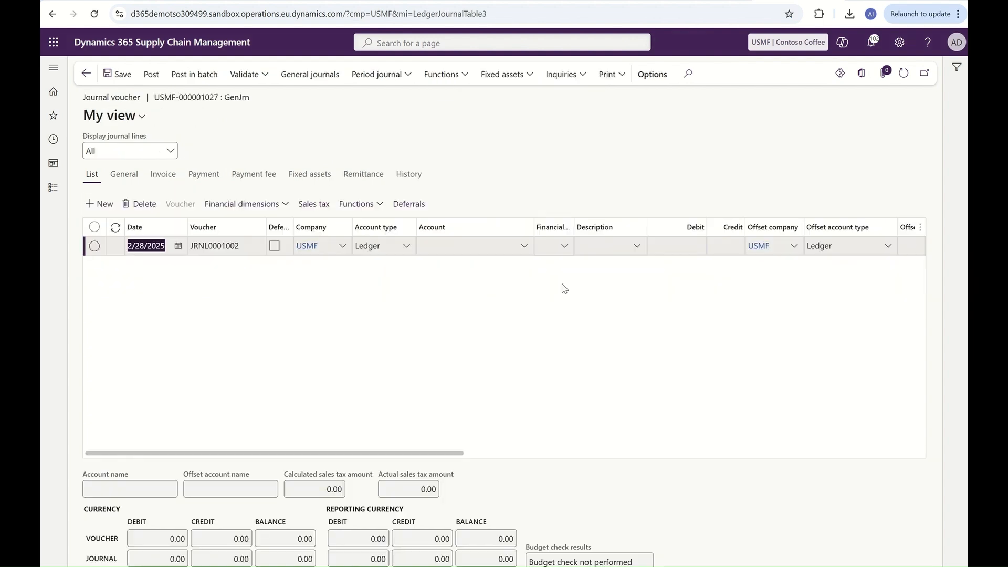
Save a journal line for ledger account 606300 with a debit of 1000 and open its budget check errors or warnings.
click(497, 248)
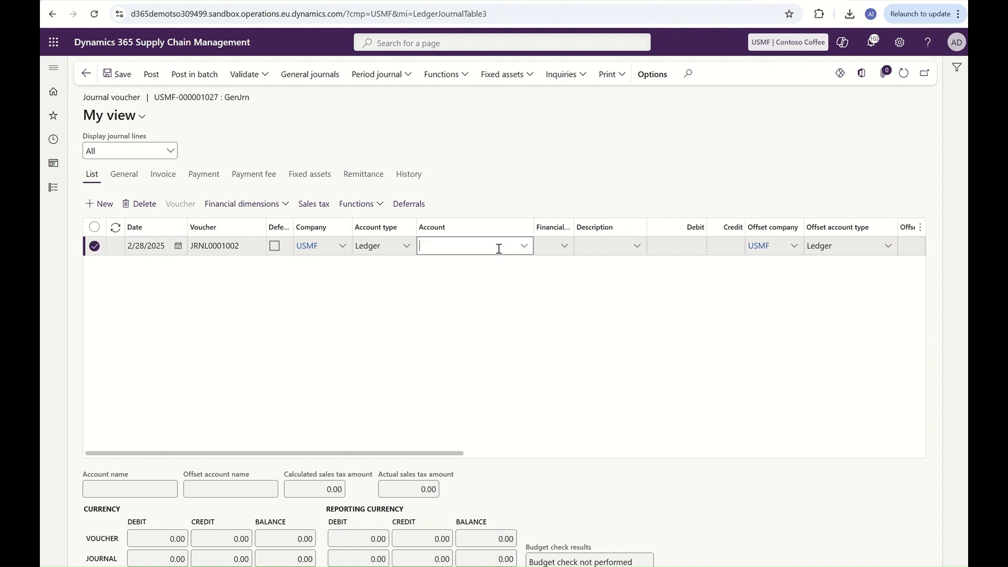
text(606300)
click(680, 242)
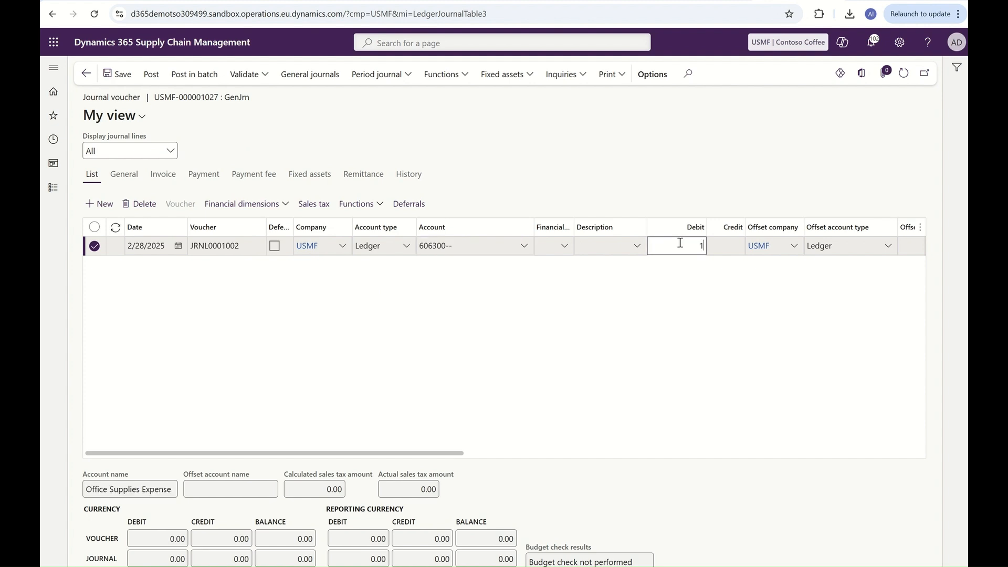
text(1000)
click(113, 78)
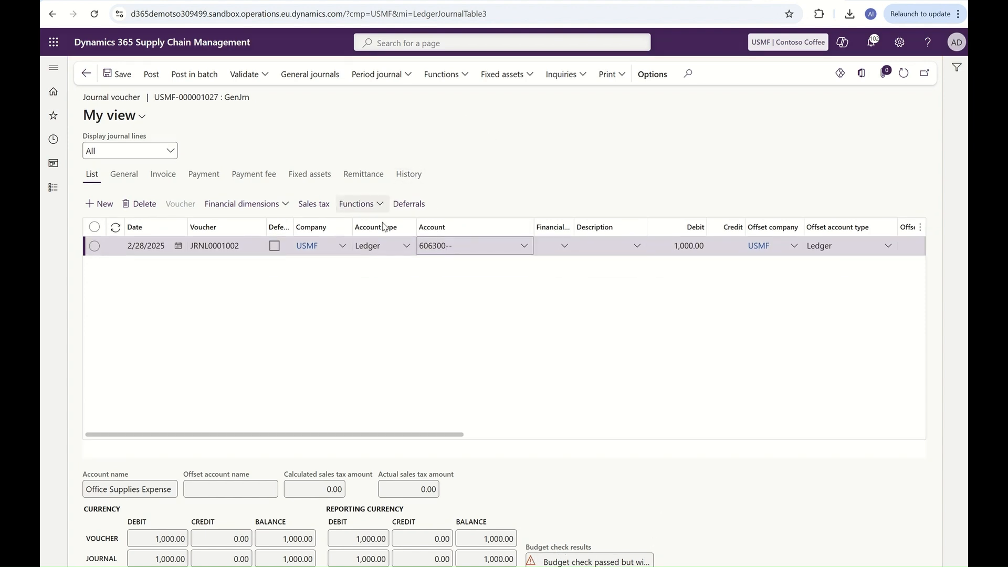
click(379, 205)
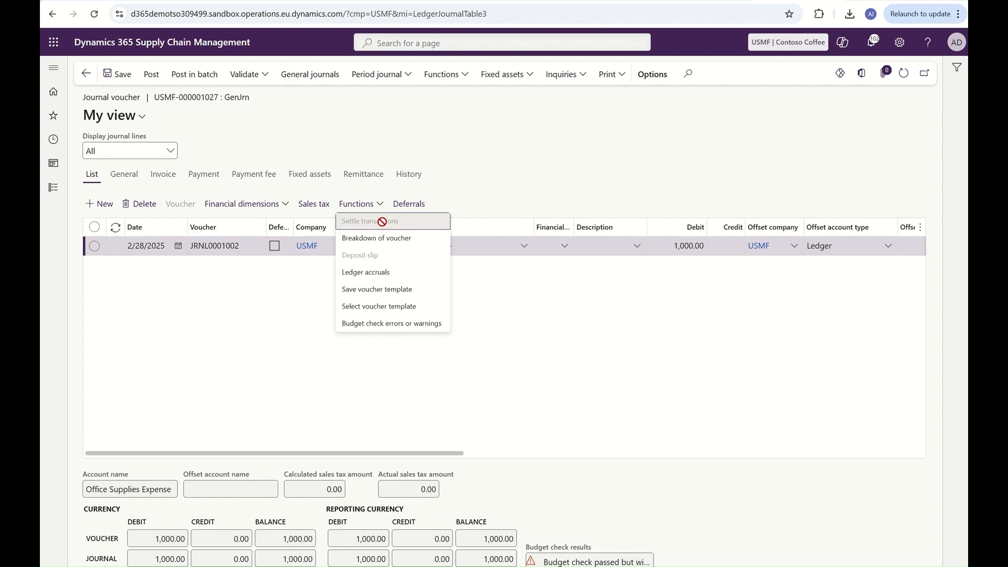
click(384, 327)
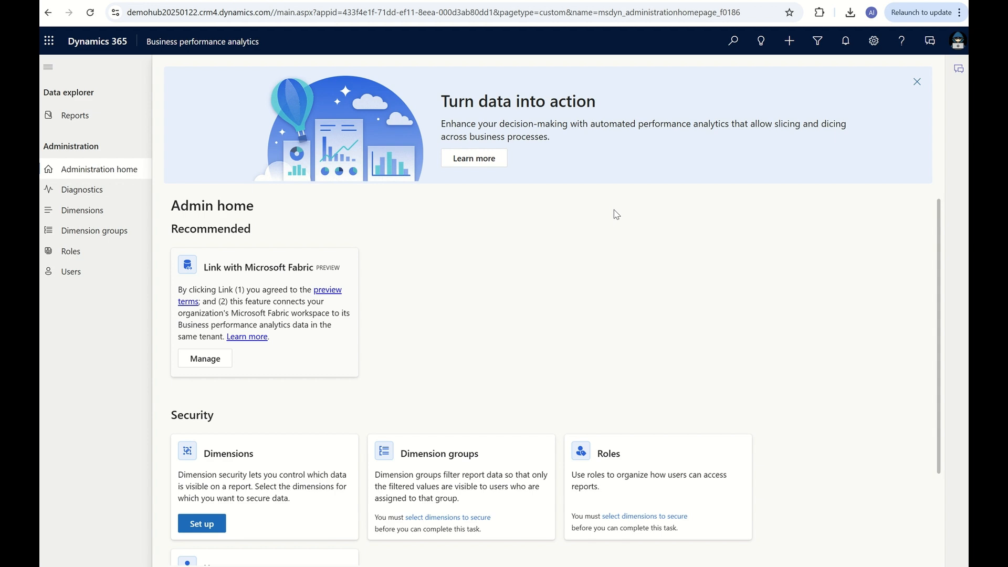
Switch to Business performance analytics and examine the administration home's Microsoft Fabric link and security setup options.
scroll(616, 214, down, 1)
scroll(616, 214, down, 2)
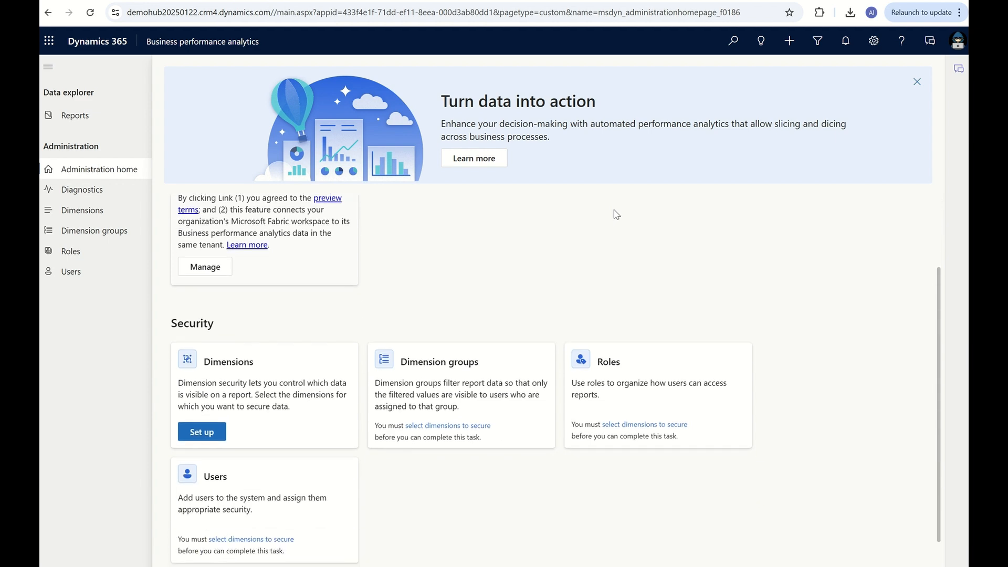
scroll(616, 215, up, 2)
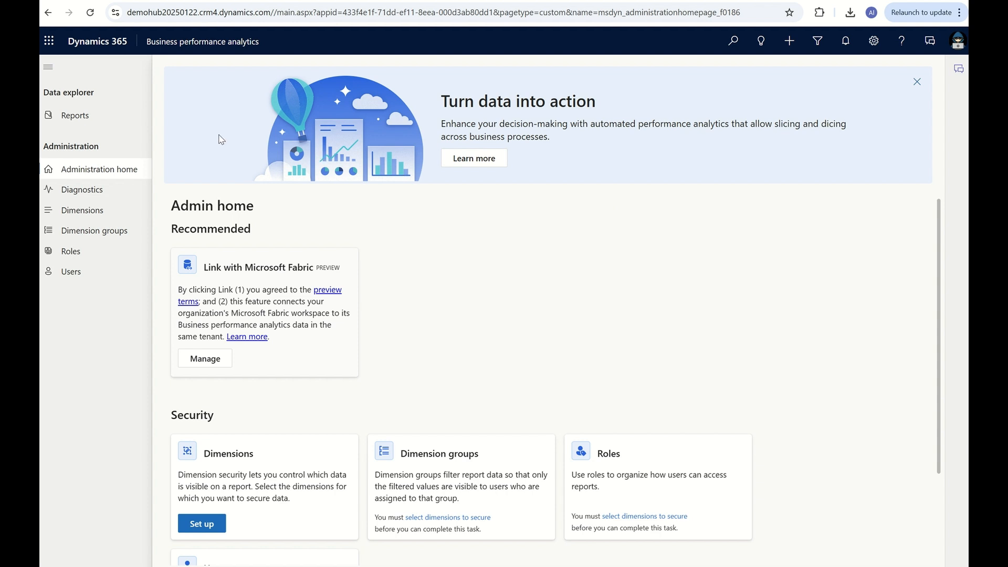
Open the Budget vs. actual report and drill down through USD, USMF and Revenue to the Sales category.
click(76, 117)
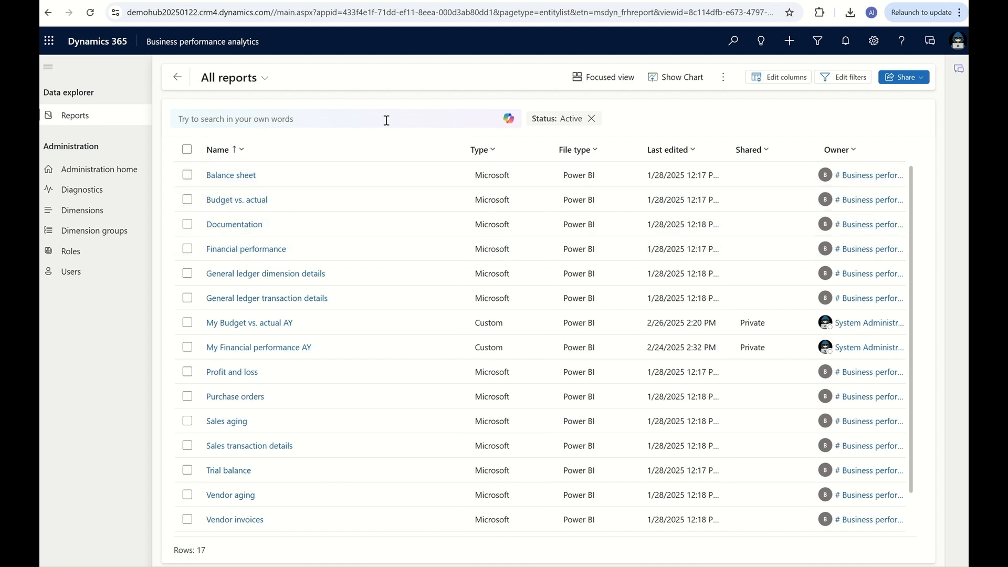
click(249, 203)
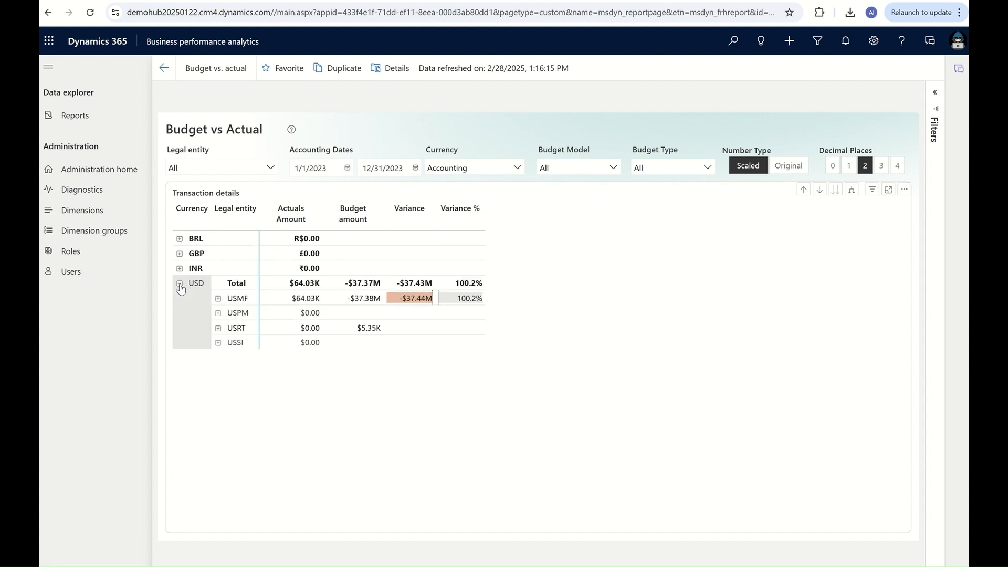
click(218, 299)
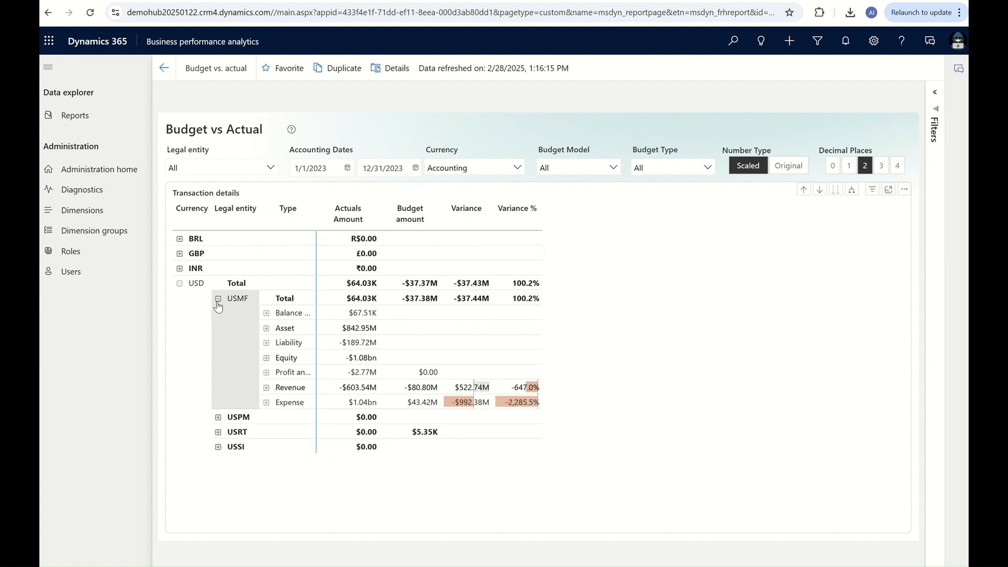
click(265, 389)
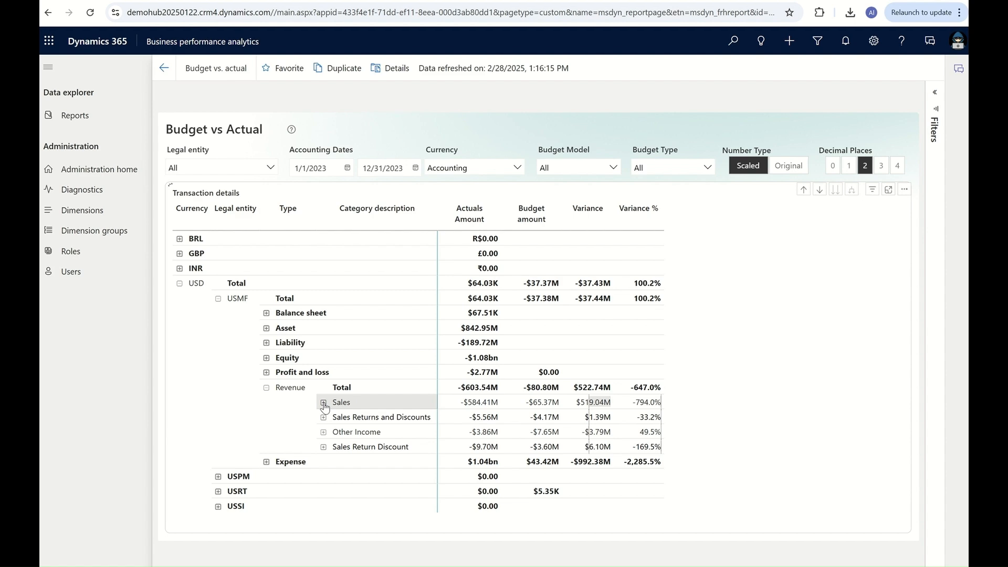
click(324, 404)
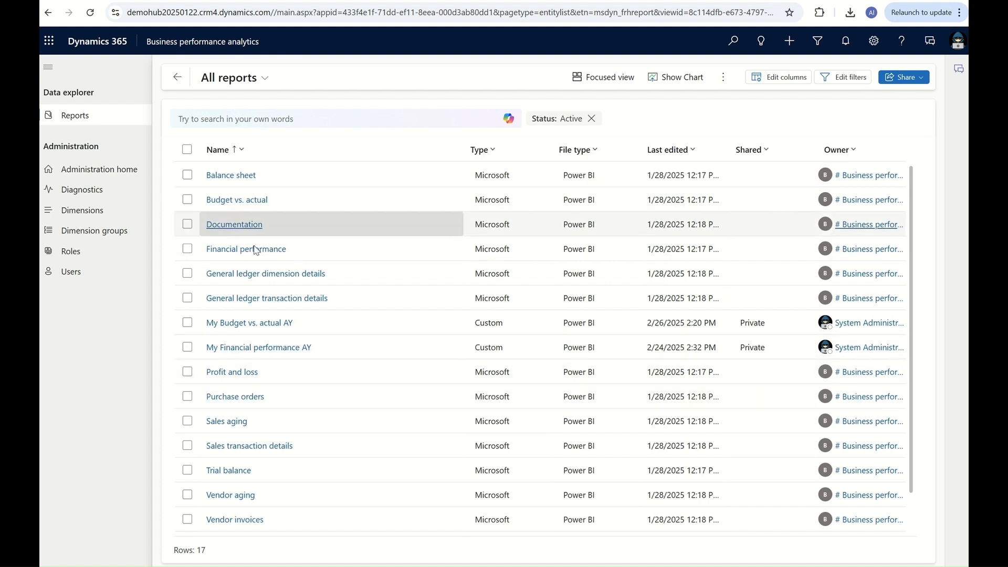
View the Financial performance report and open the custom My Budget vs. actual AY report for editing.
click(272, 250)
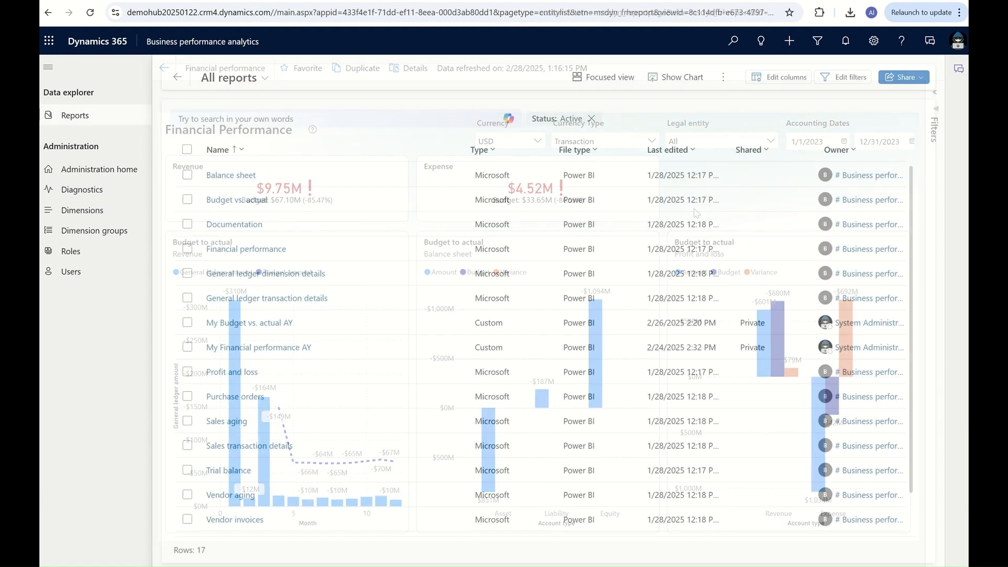
click(262, 324)
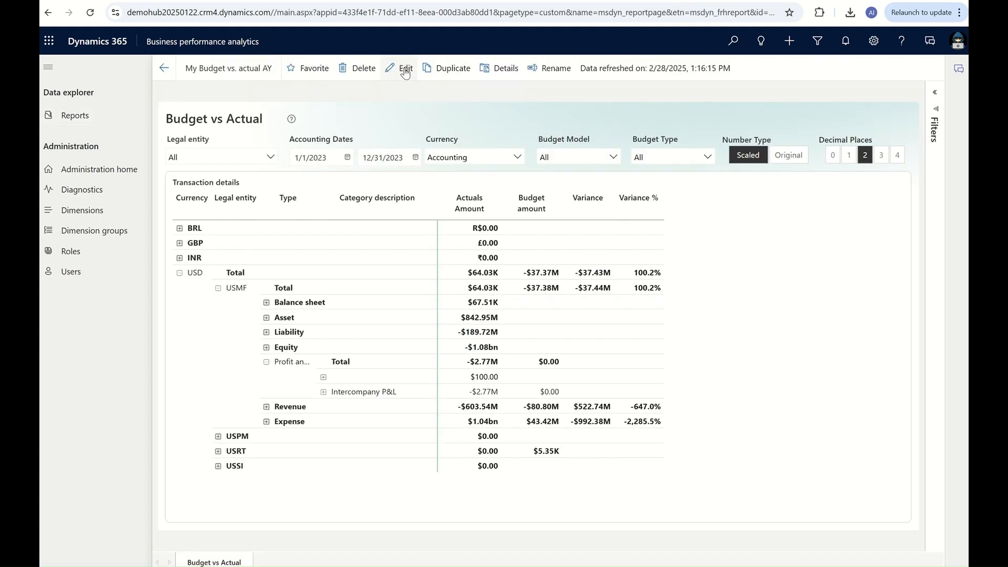
click(405, 70)
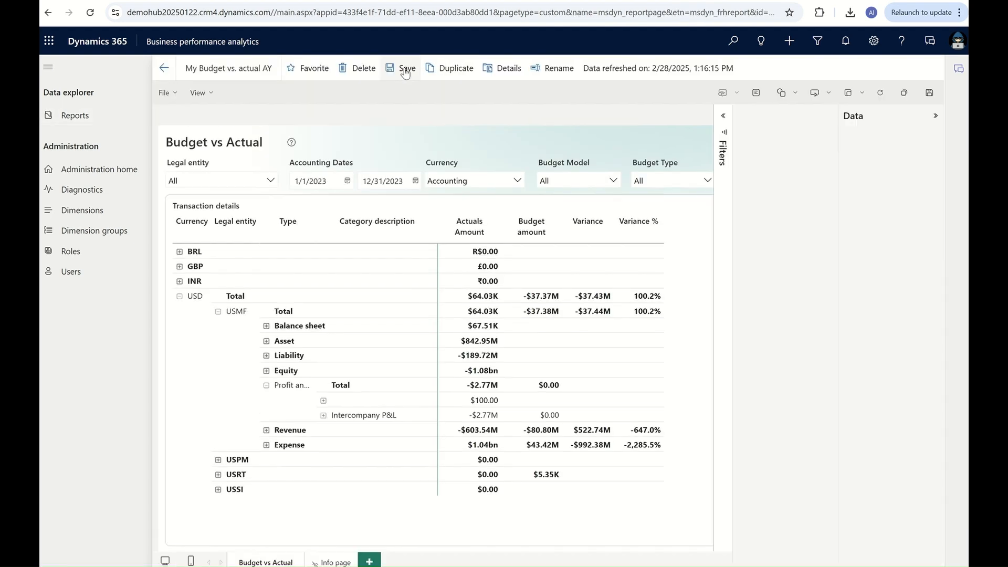
Show the report's filters and expand the Metrics table and its Budget folder to examine the available budget measures.
click(723, 124)
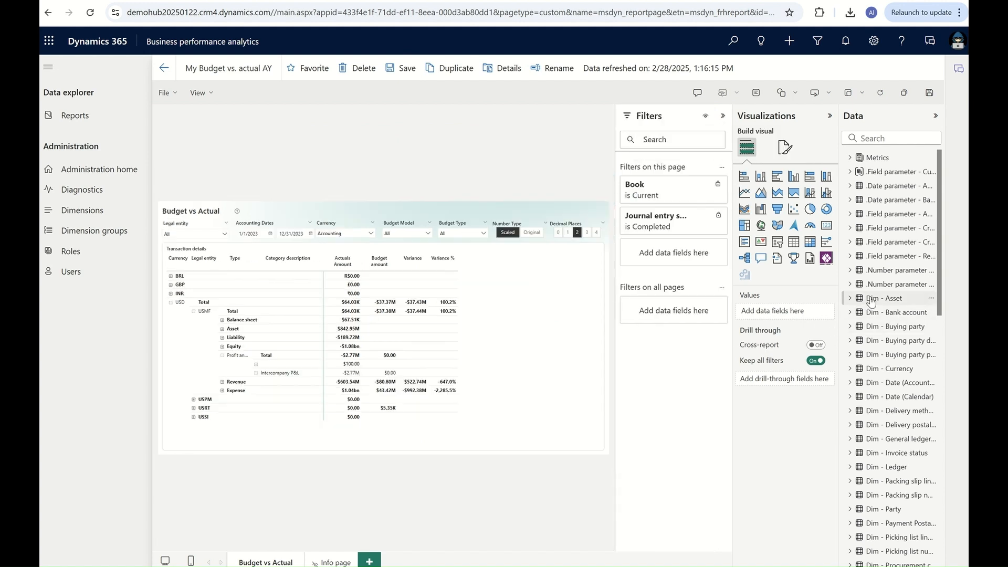
click(850, 157)
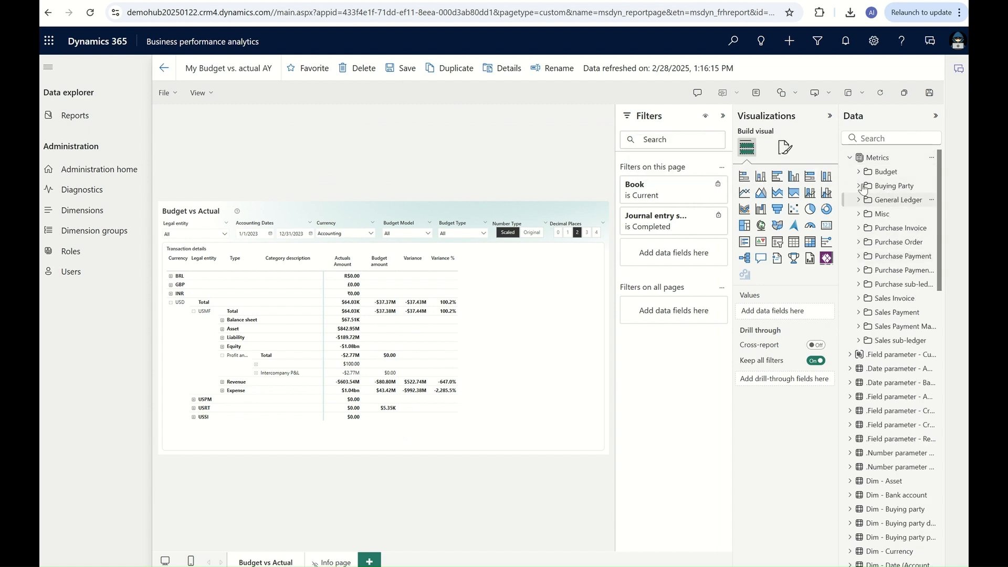
click(859, 173)
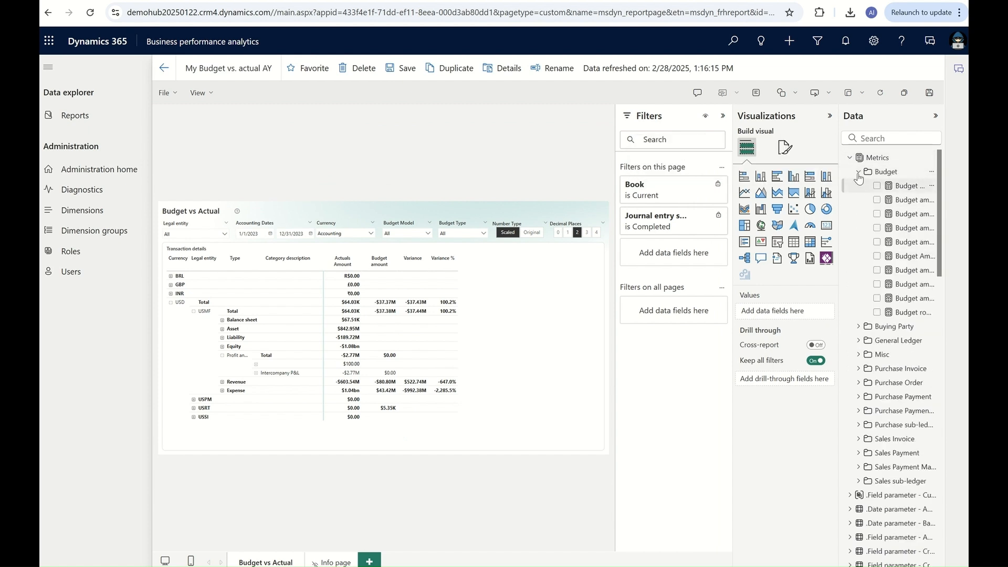